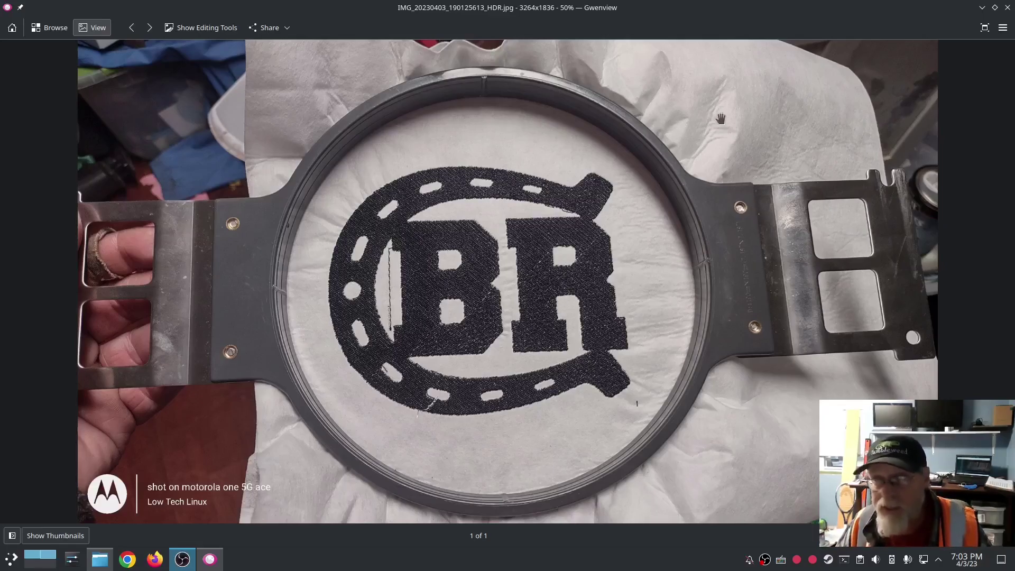
# Close the stitched embroidery photo and open the BR folder inside LTL
pyautogui.click(1007, 7)
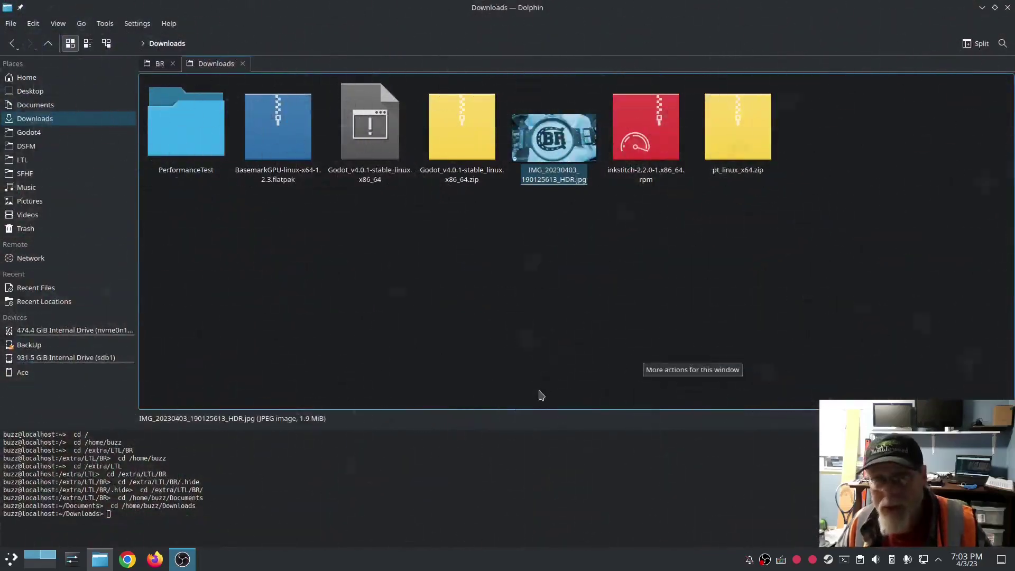
pyautogui.click(557, 308)
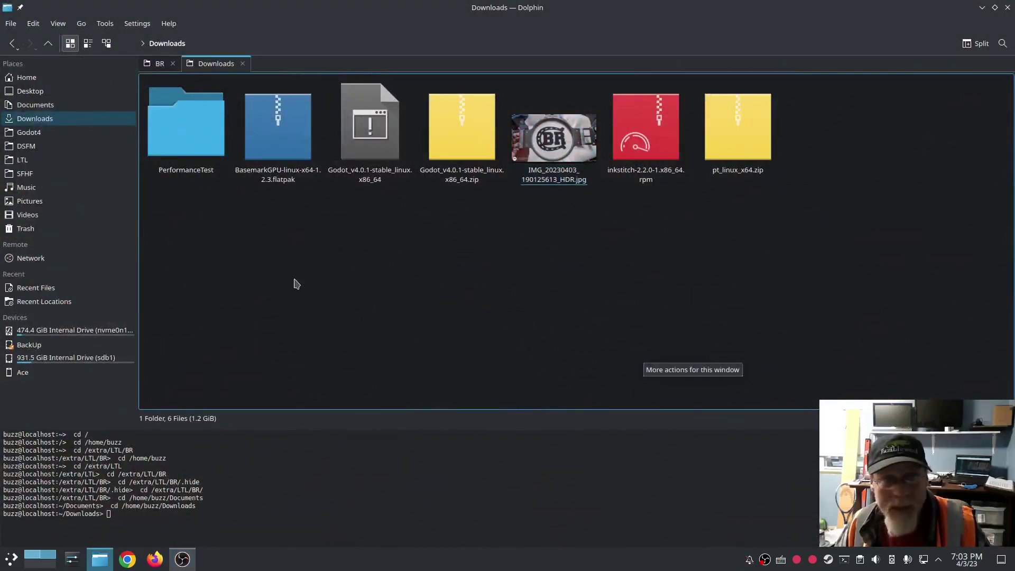
pyautogui.click(43, 161)
pyautogui.click(278, 125)
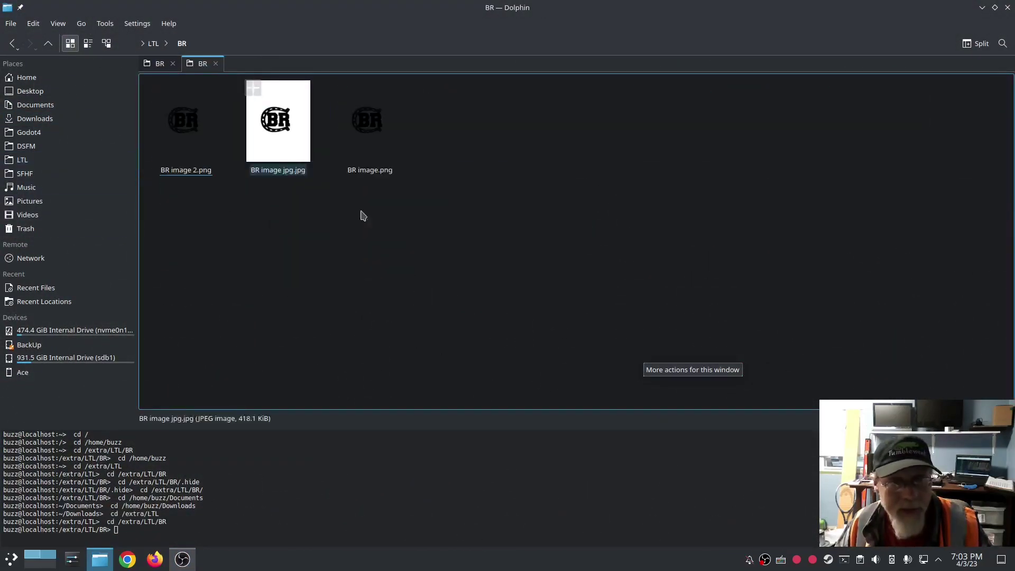
# View BR image 2.png full size, then advance to BR image jpg.jpg
pyautogui.doubleClick(204, 147)
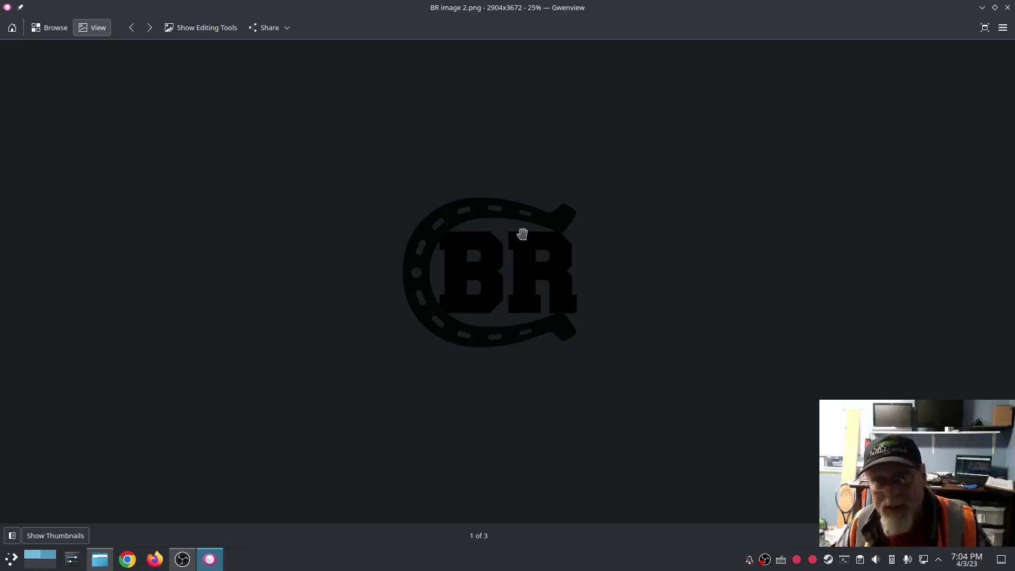
pyautogui.click(149, 29)
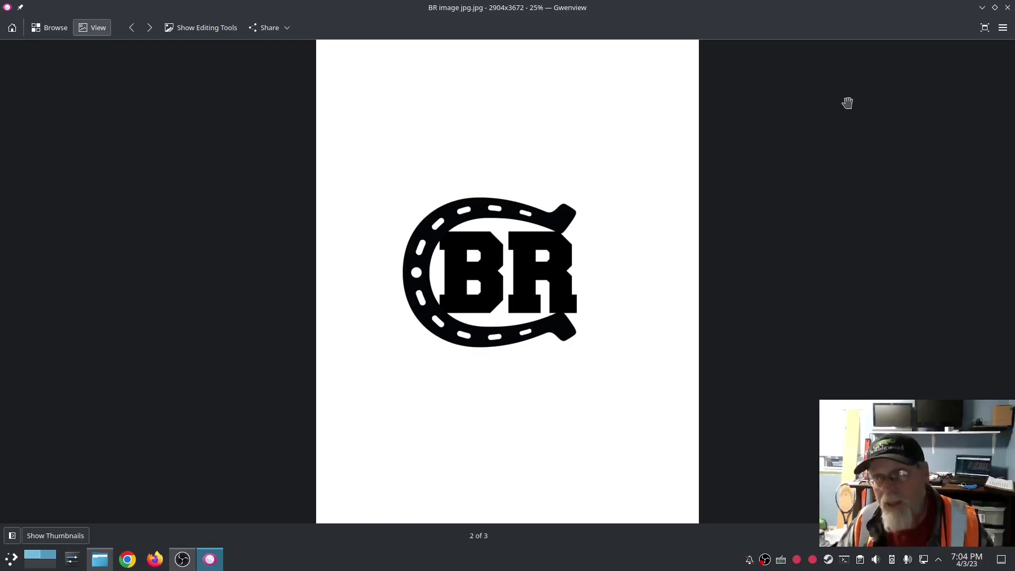
# Close the image viewer and launch Inkscape from the application menu
pyautogui.click(1006, 7)
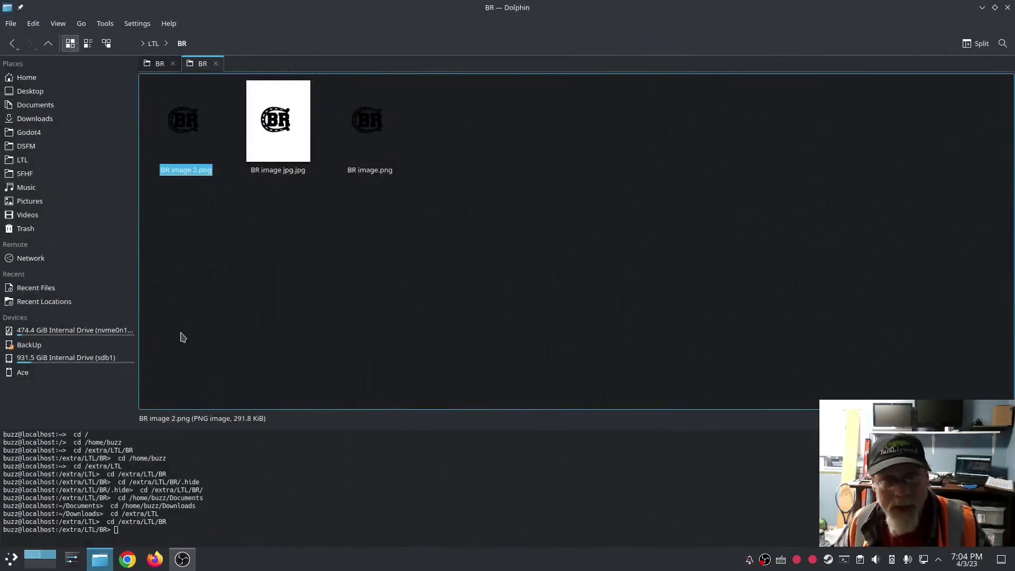
pyautogui.click(261, 335)
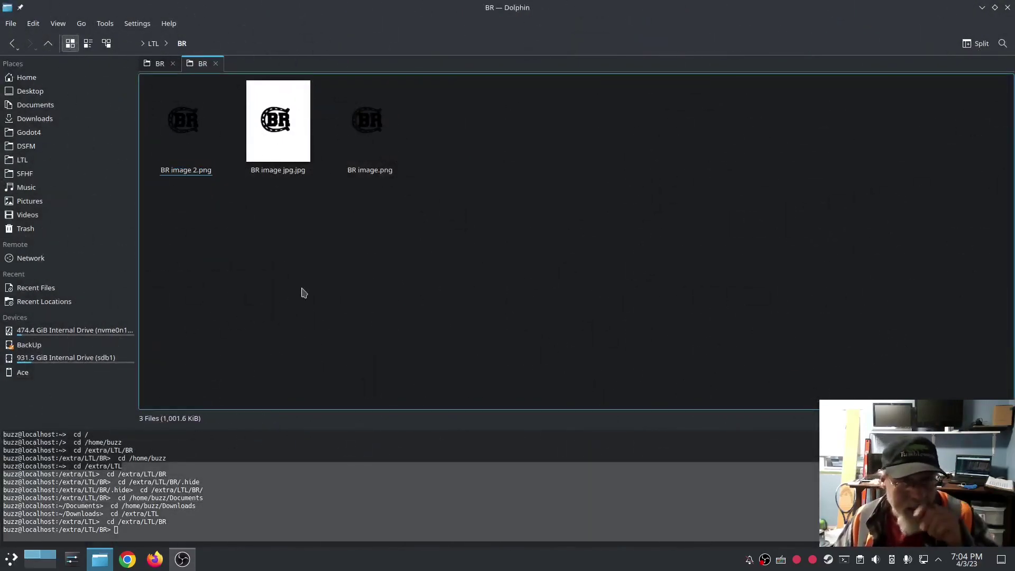
pyautogui.click(13, 560)
pyautogui.click(224, 431)
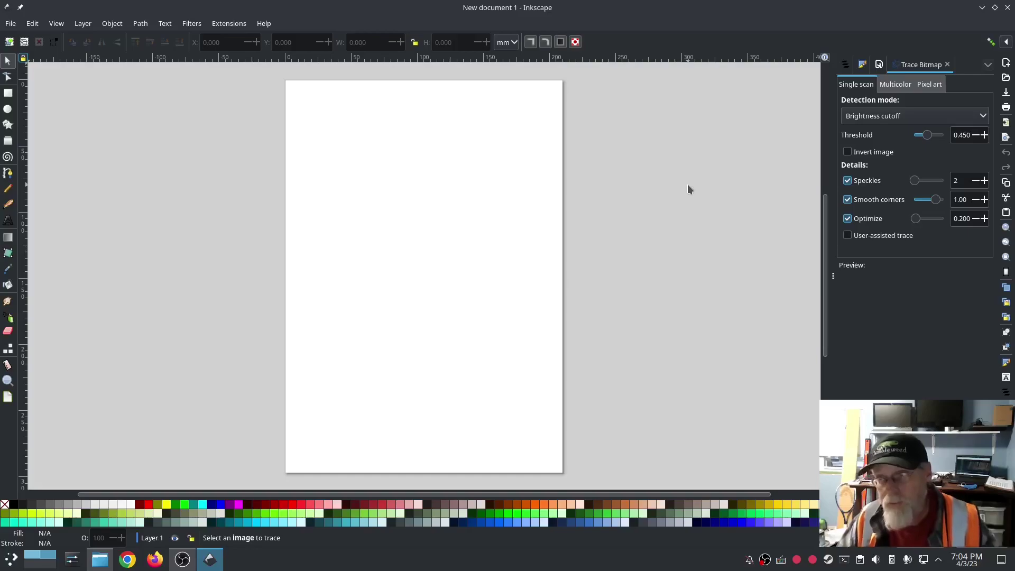
# In Document Properties, set page units to inches with width 6 and height 5
pyautogui.click(879, 65)
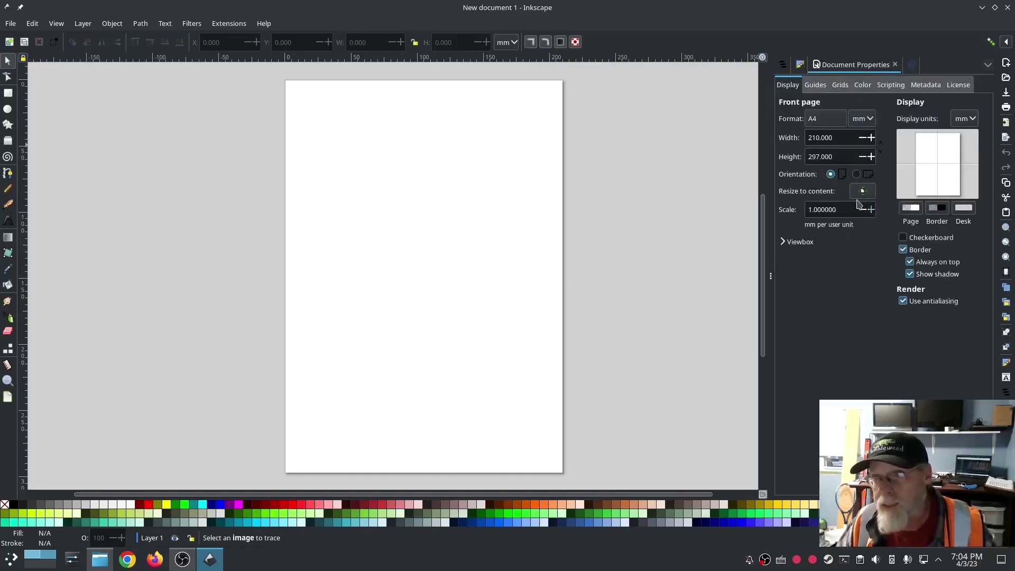
pyautogui.click(862, 119)
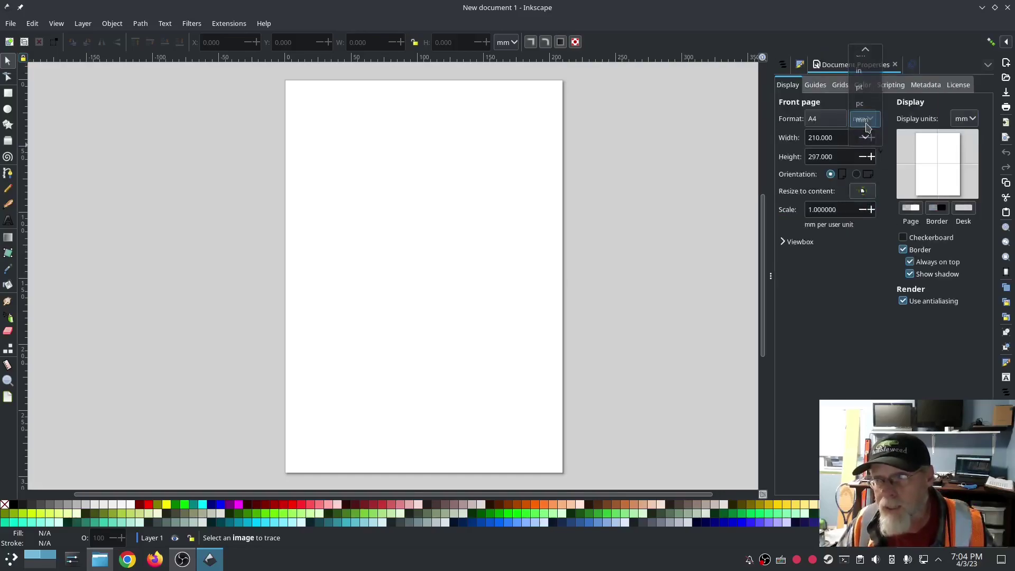
pyautogui.click(862, 78)
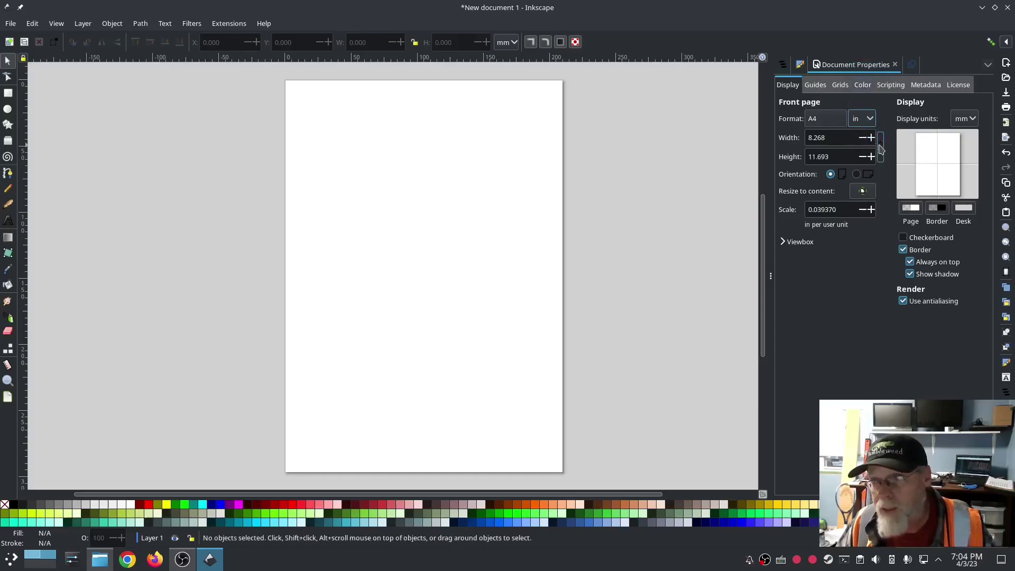
pyautogui.click(841, 139)
pyautogui.moveTo(842, 138); pyautogui.dragTo(802, 138)
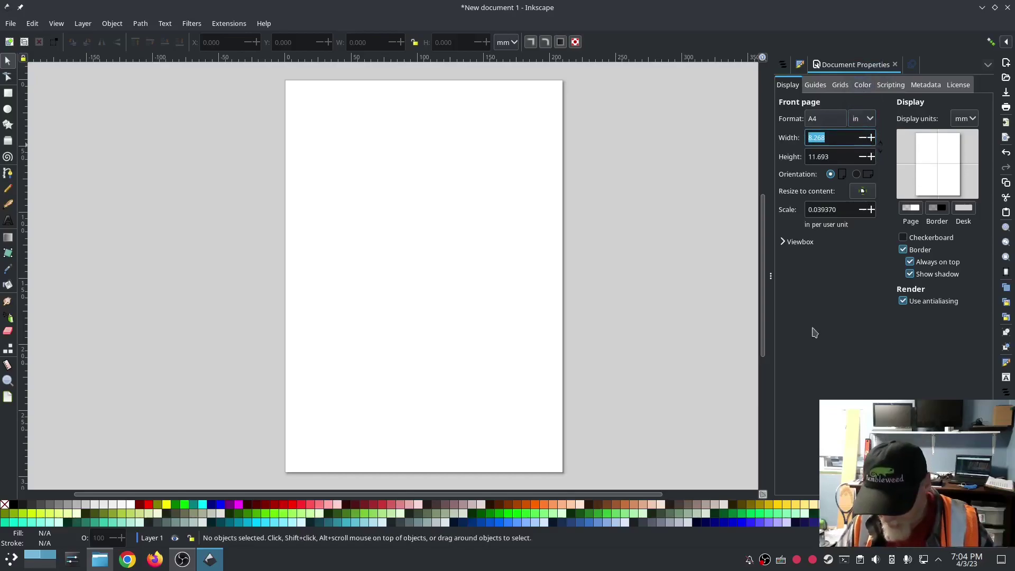
pyautogui.write('6')
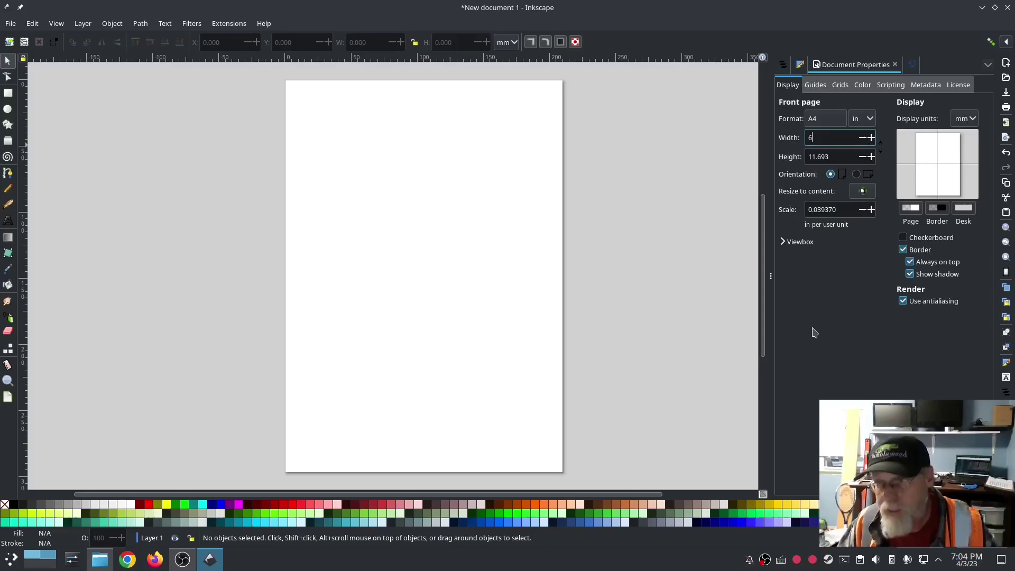
pyautogui.press('Tab')
pyautogui.write('5')
pyautogui.press('Return')
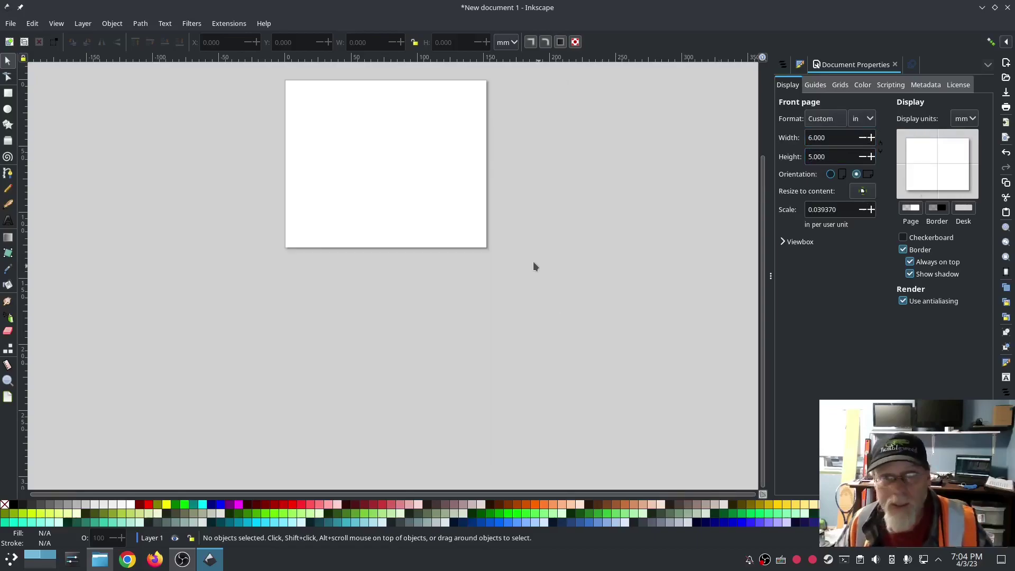
pyautogui.scroll(1, 436, 171)
pyautogui.scroll(3, 436, 170)
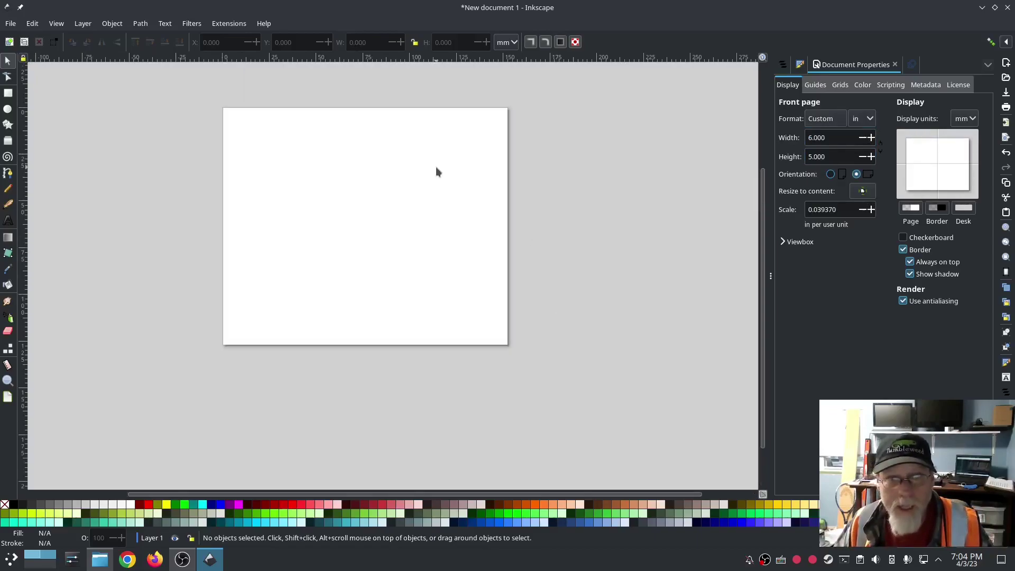
# Import BR image.png via File > Import, embedding it with default settings
pyautogui.click(11, 23)
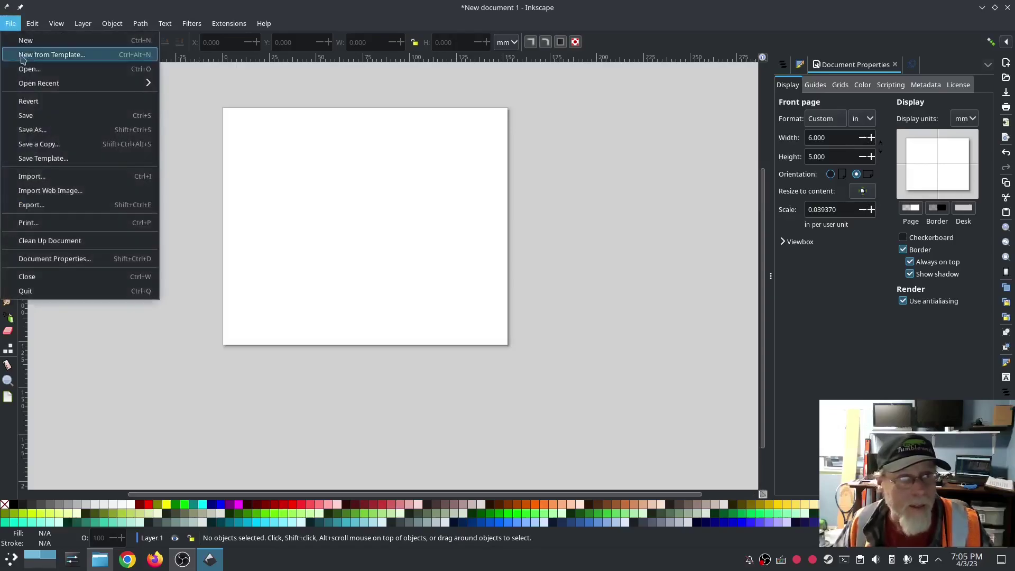
pyautogui.click(26, 175)
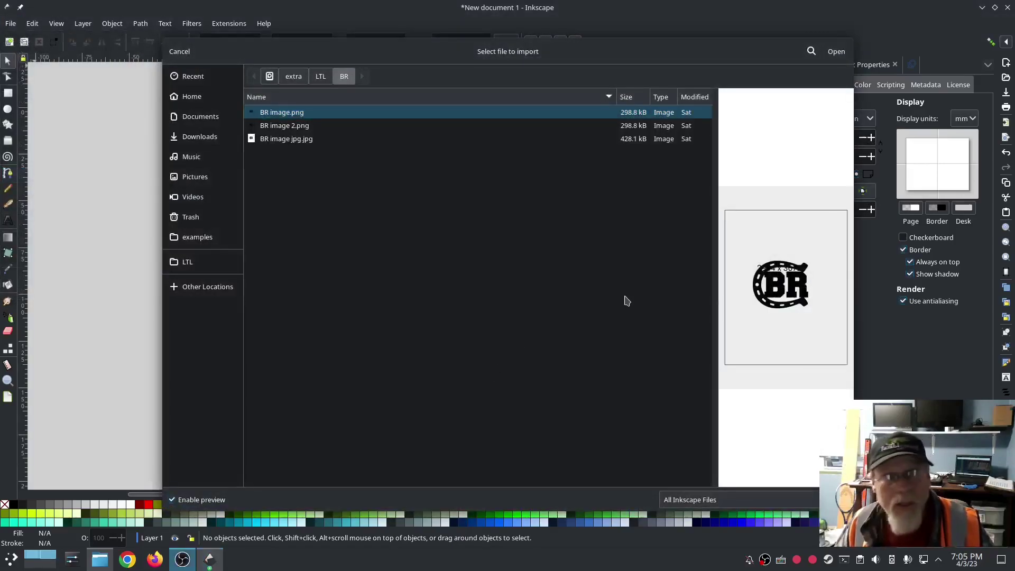
pyautogui.keyDown('shift'); pyautogui.click(289, 129); pyautogui.keyUp('shift')
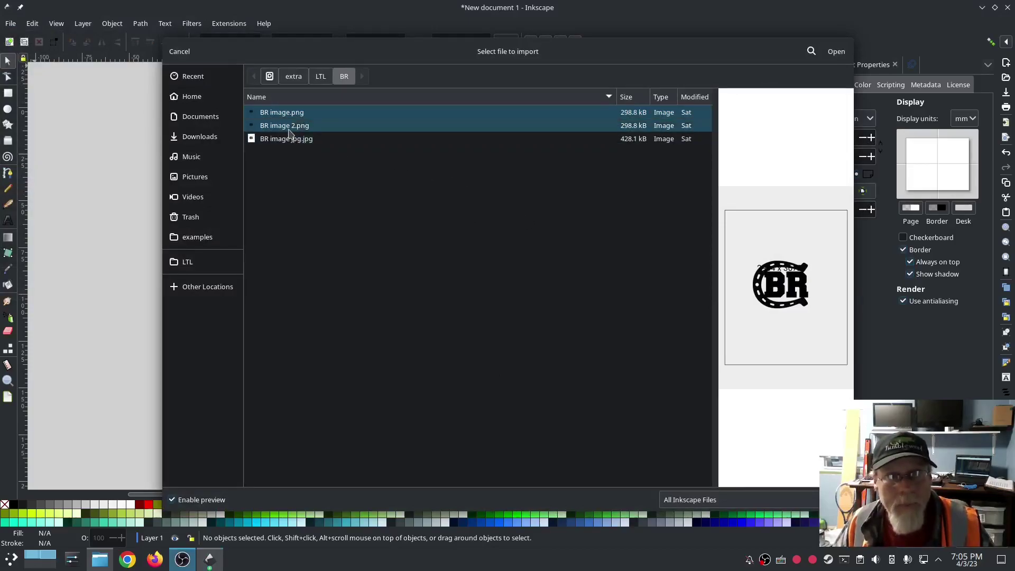
pyautogui.click(292, 140)
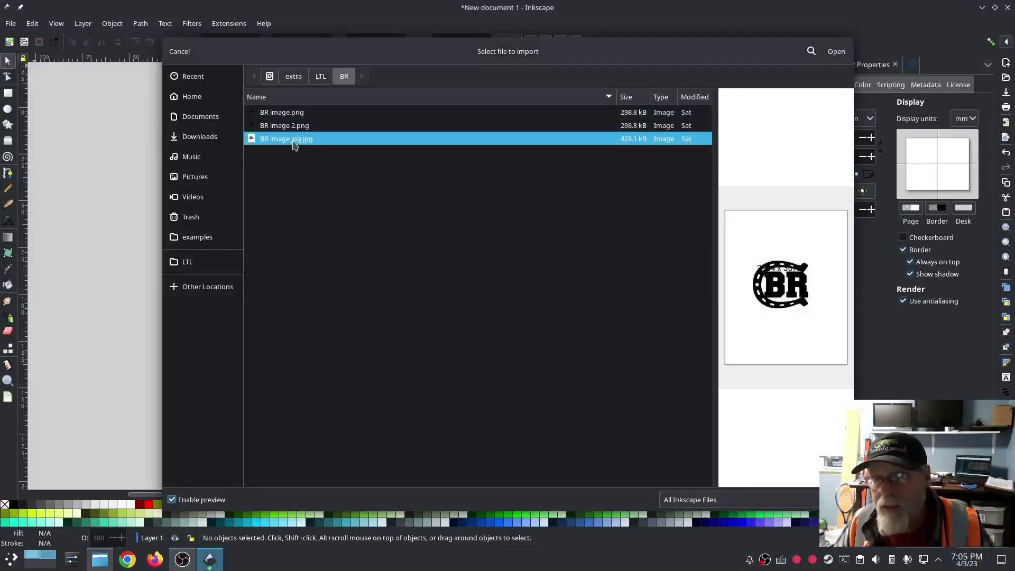
pyautogui.click(293, 126)
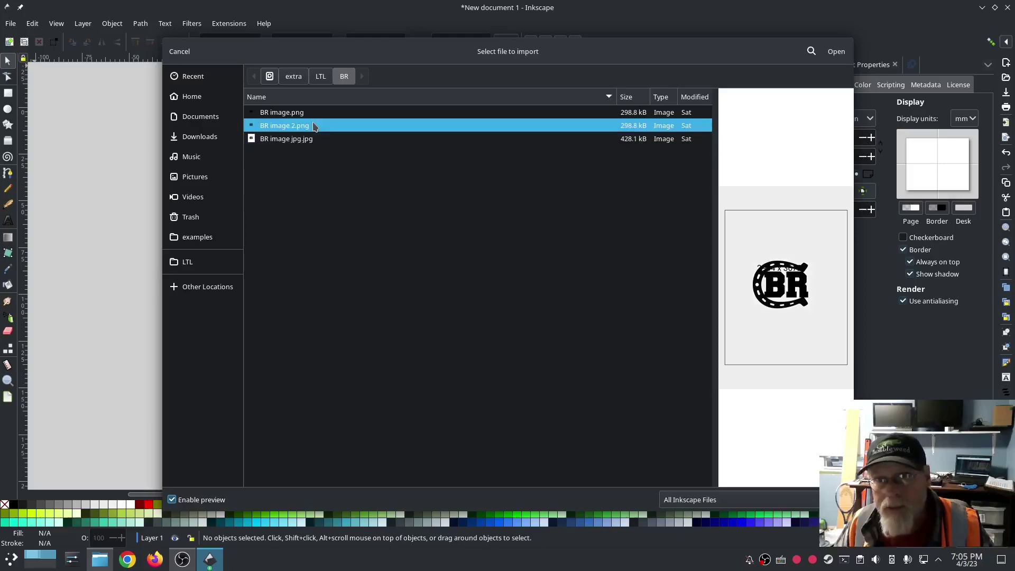
pyautogui.click(293, 112)
pyautogui.click(291, 127)
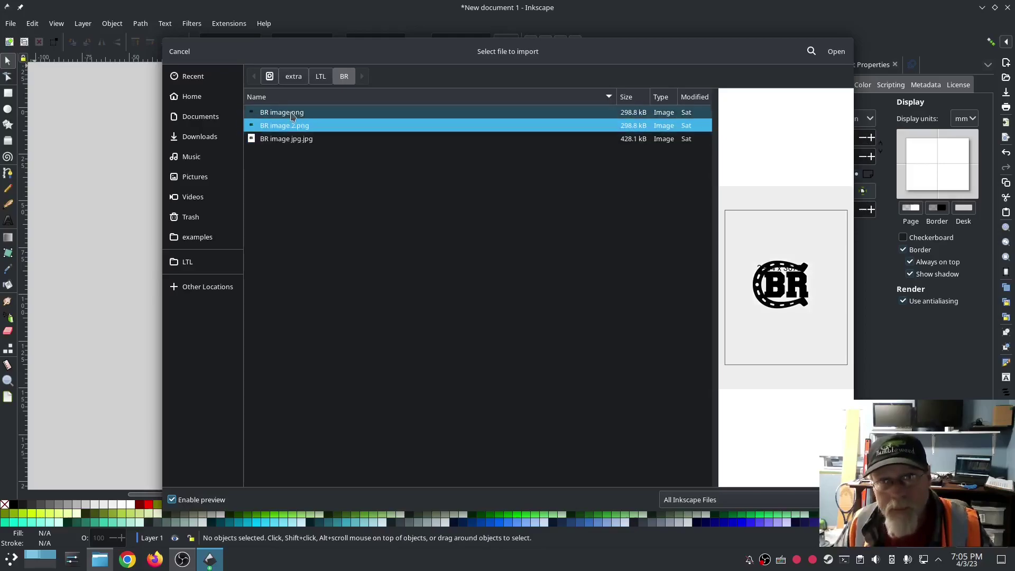
pyautogui.click(292, 113)
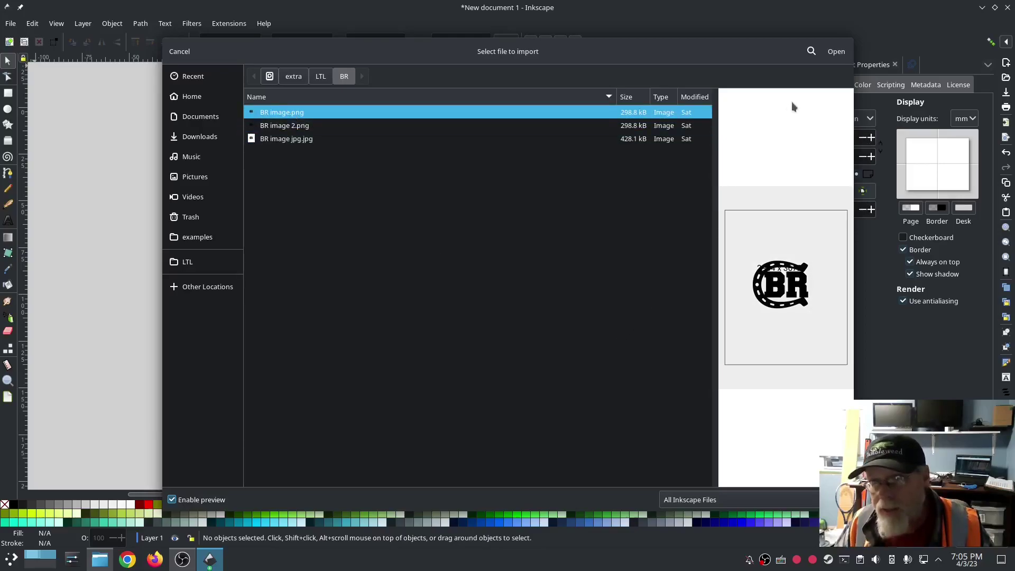
pyautogui.click(834, 51)
pyautogui.click(576, 339)
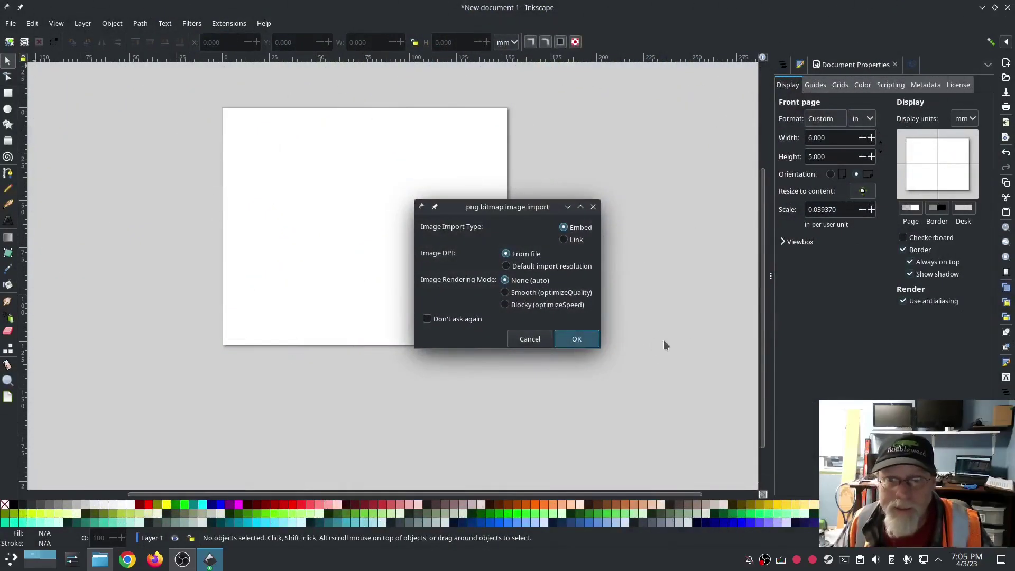
# Lock the width/height ratio, shrink the logo to about 247 mm wide, and move it onto the page
pyautogui.scroll(-5, 554, 366)
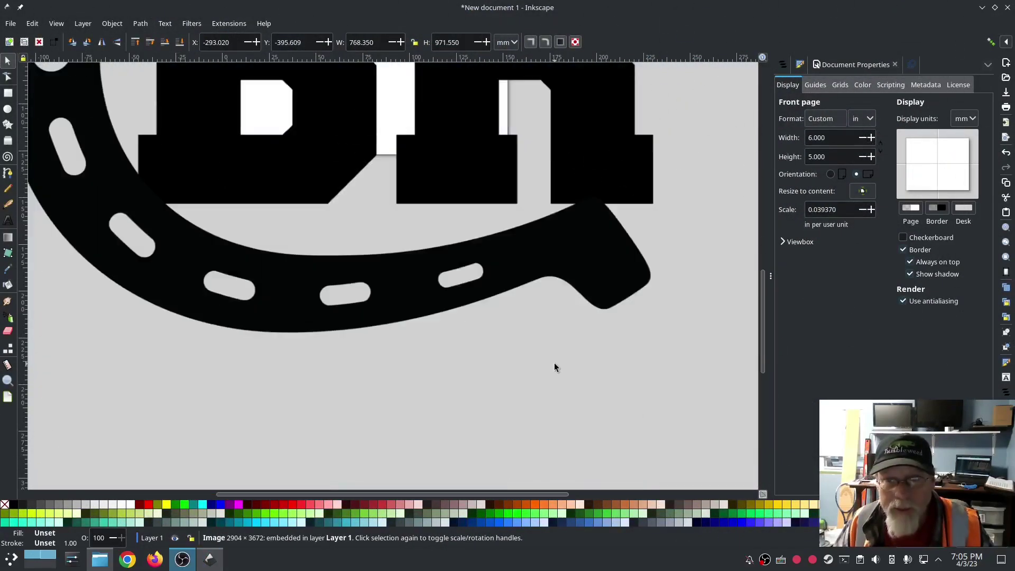
pyautogui.click(589, 352)
pyautogui.scroll(-6, 588, 350)
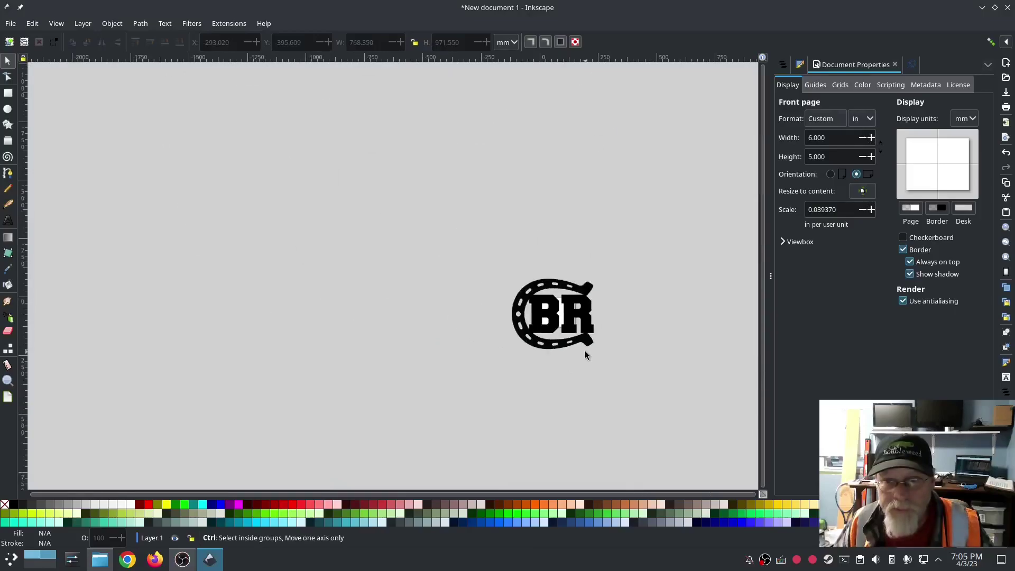
pyautogui.scroll(2, 591, 350)
pyautogui.click(578, 335)
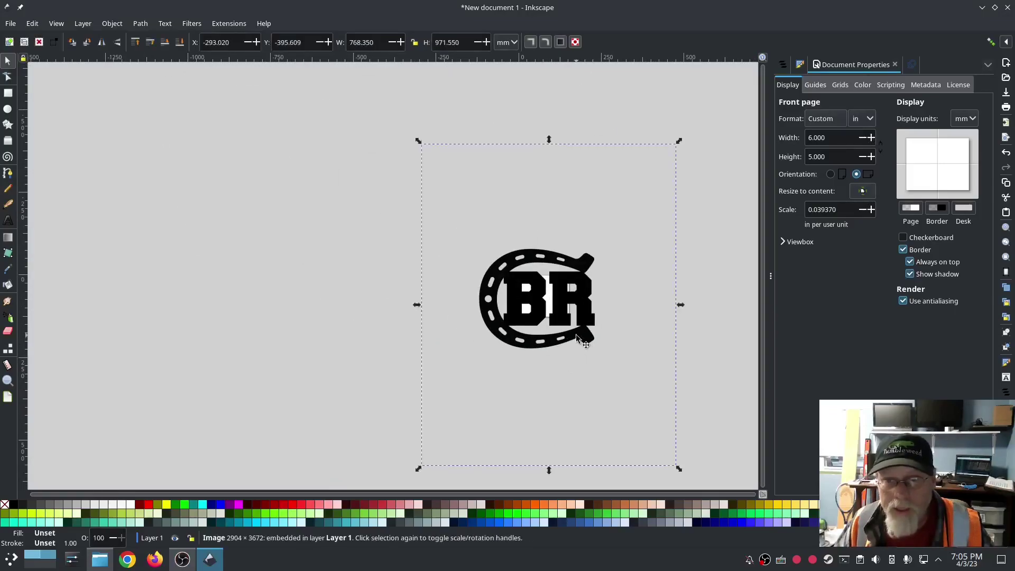
pyautogui.click(416, 46)
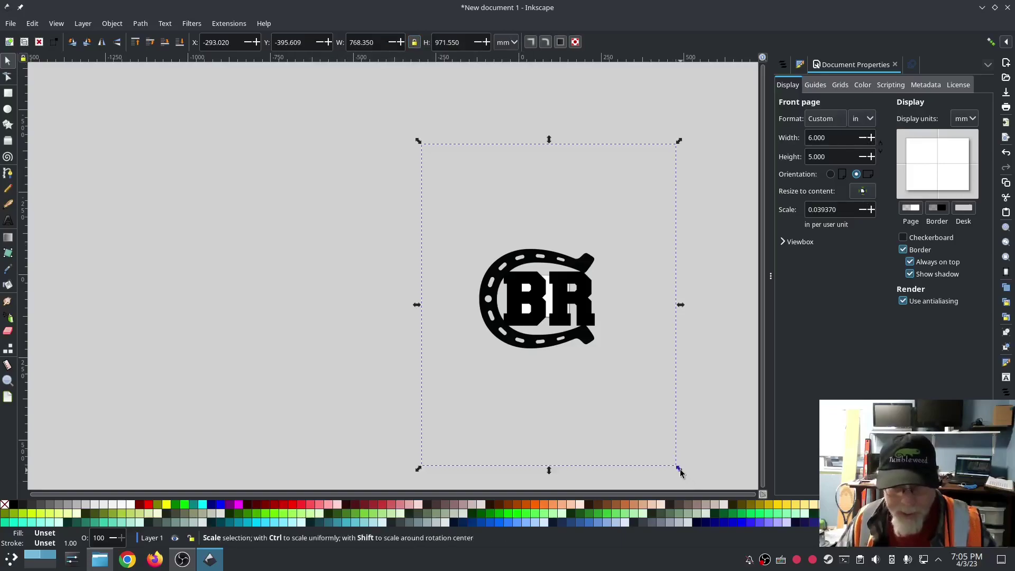
pyautogui.moveTo(679, 469); pyautogui.dragTo(507, 252)
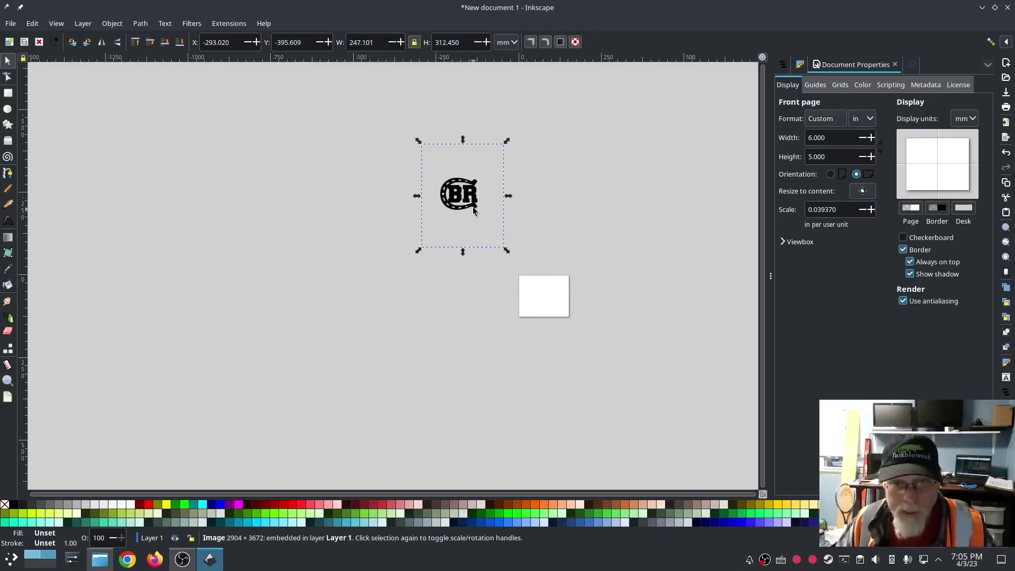
pyautogui.moveTo(473, 210); pyautogui.dragTo(563, 321)
# Enlarge the logo to about 288 mm wide and center it on the page
pyautogui.press('5')
pyautogui.scroll(-5, 618, 389)
pyautogui.hscroll(4, 619, 389)
pyautogui.scroll(3, 669, 465)
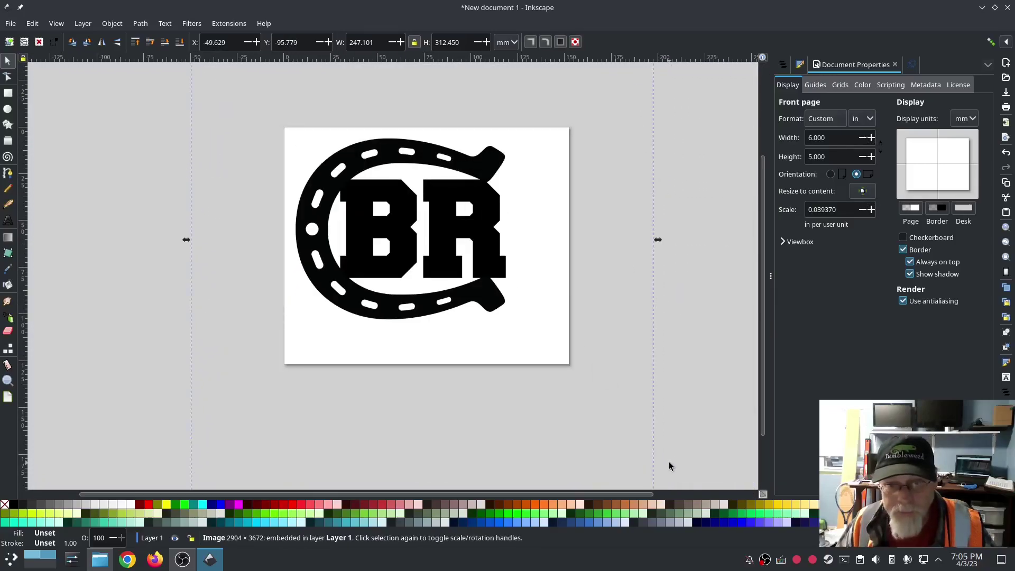
pyautogui.scroll(-1, 670, 459)
pyautogui.moveTo(675, 412); pyautogui.dragTo(585, 320)
pyautogui.moveTo(571, 407); pyautogui.dragTo(592, 427)
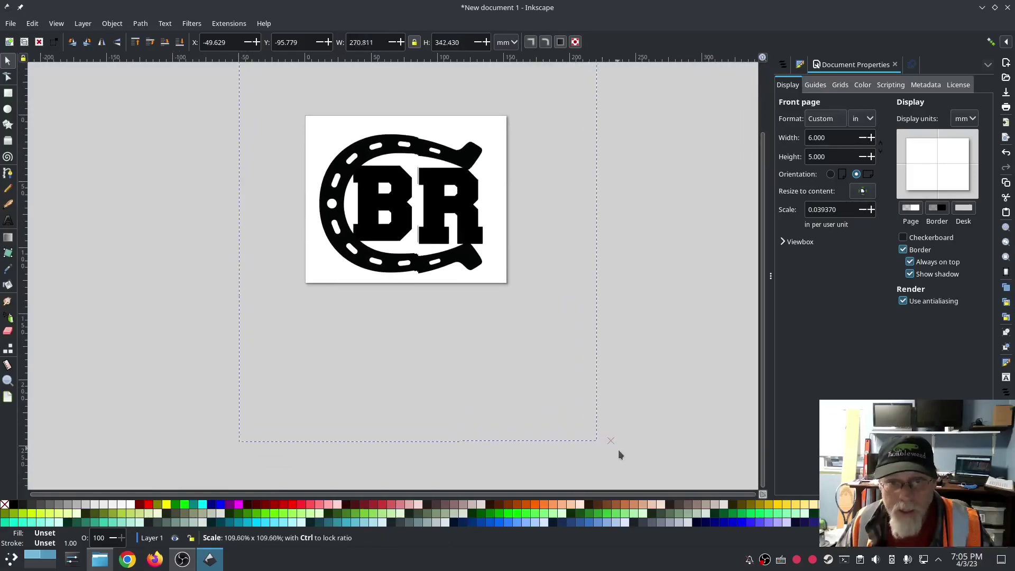
pyautogui.moveTo(619, 454); pyautogui.dragTo(613, 446)
pyautogui.moveTo(479, 271); pyautogui.dragTo(468, 254)
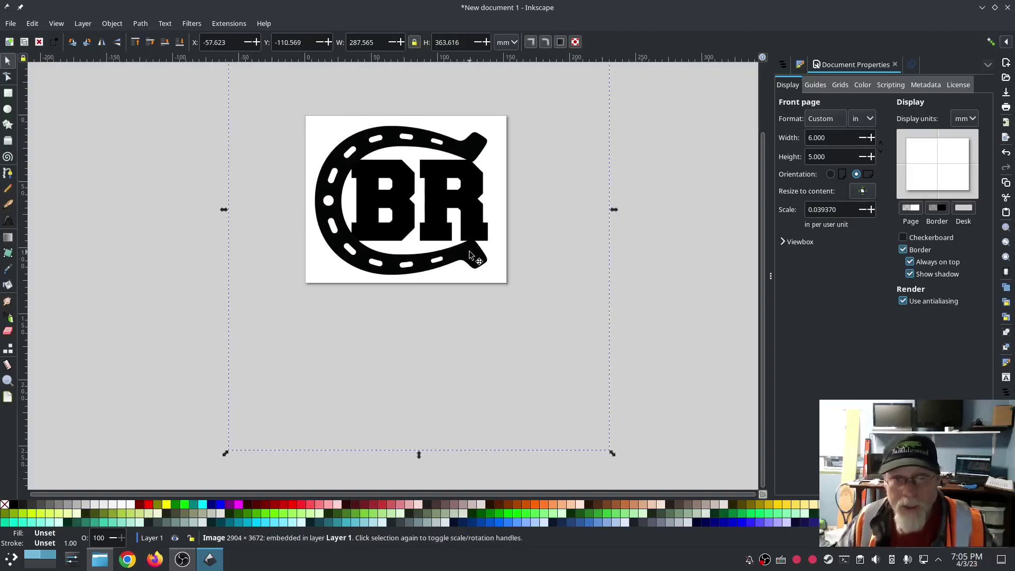
# Run Trace Bitmap with Single scan Brightness cutoff to create the path444 logo
pyautogui.click(142, 24)
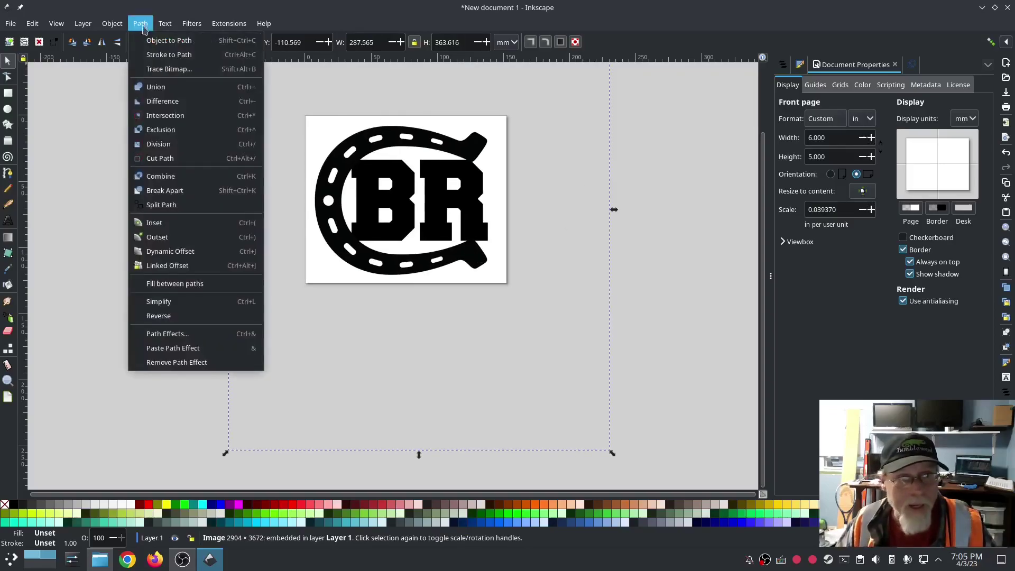
pyautogui.click(169, 68)
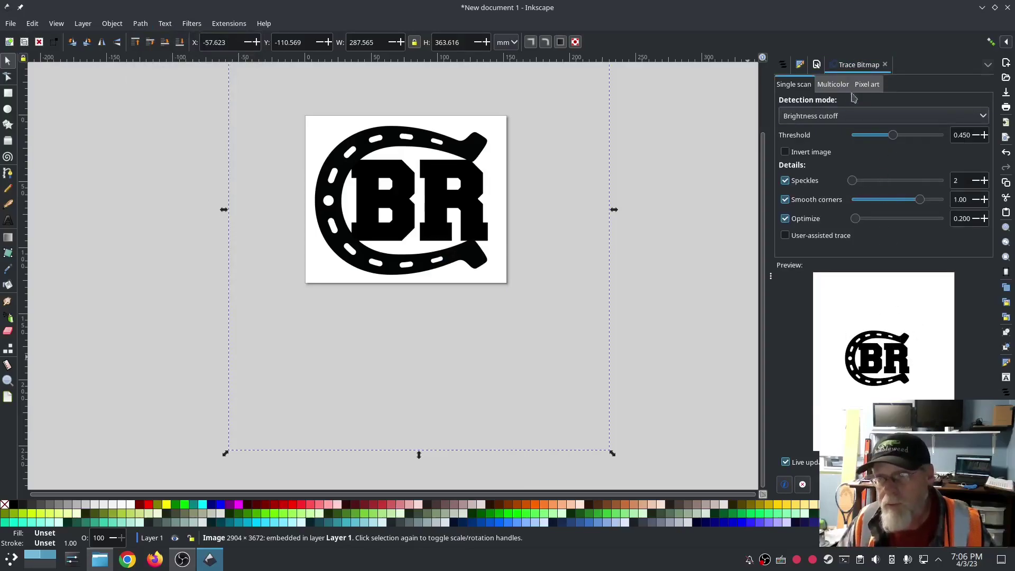
pyautogui.click(814, 120)
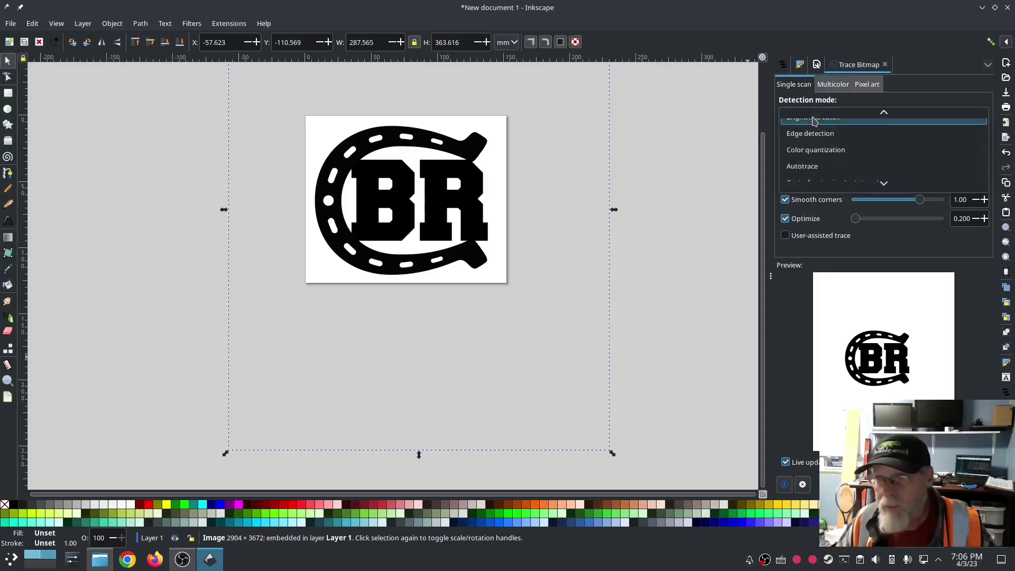
pyautogui.click(797, 318)
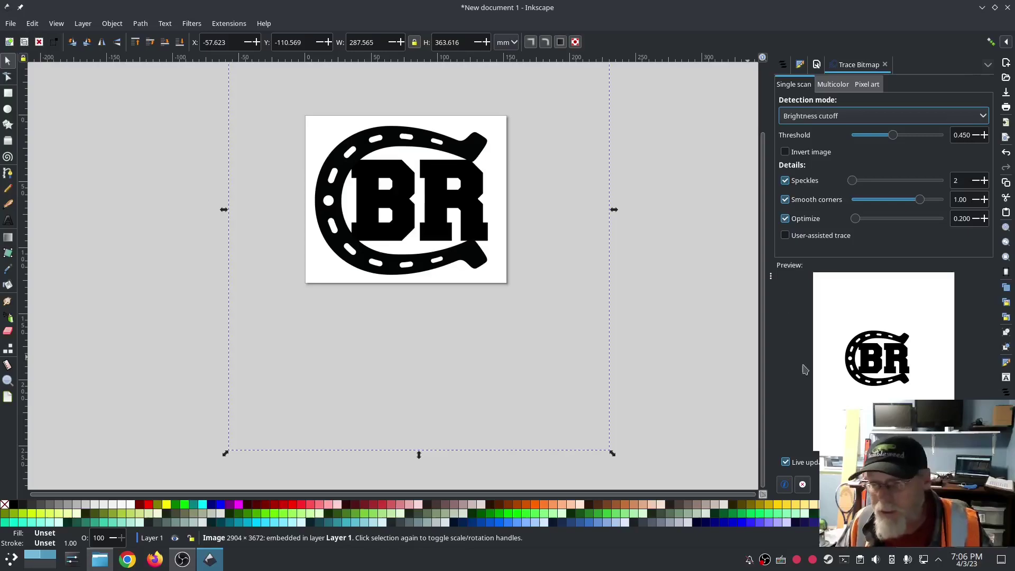
pyautogui.click(952, 484)
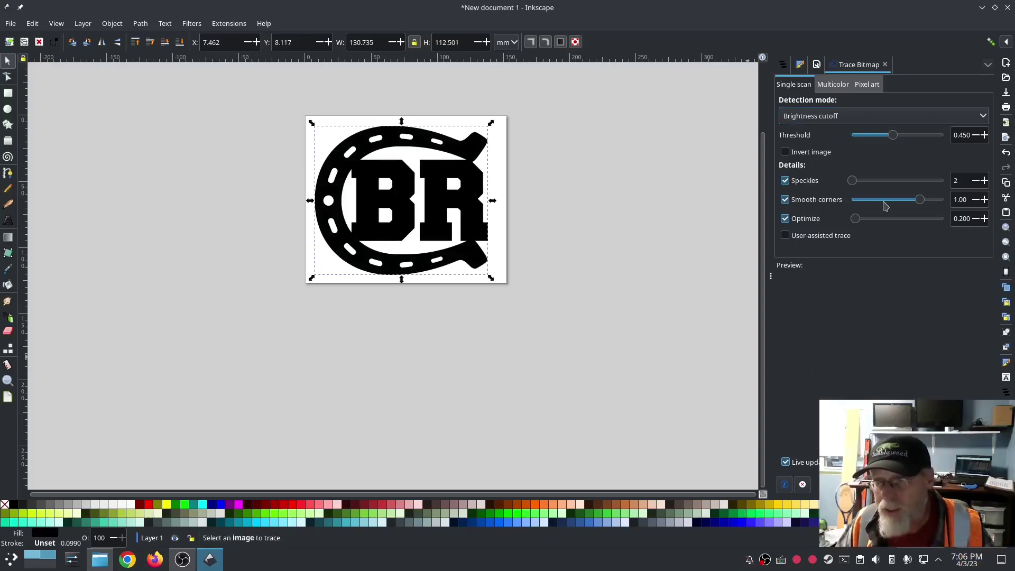
# Delete image332 in Layers and Objects and select the traced path444
pyautogui.click(783, 65)
pyautogui.click(819, 126)
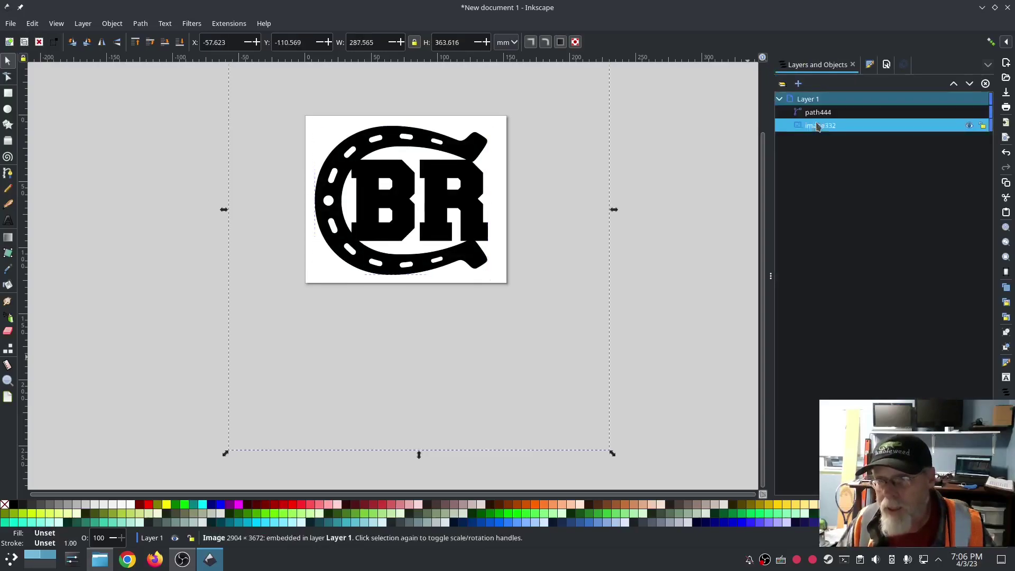
pyautogui.rightClick(812, 126)
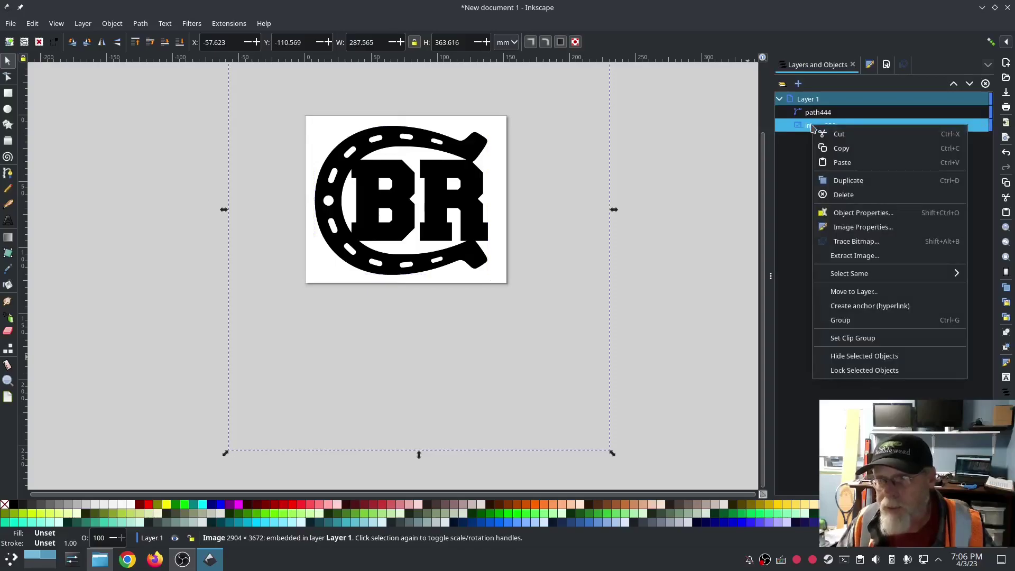
pyautogui.click(829, 196)
pyautogui.click(818, 112)
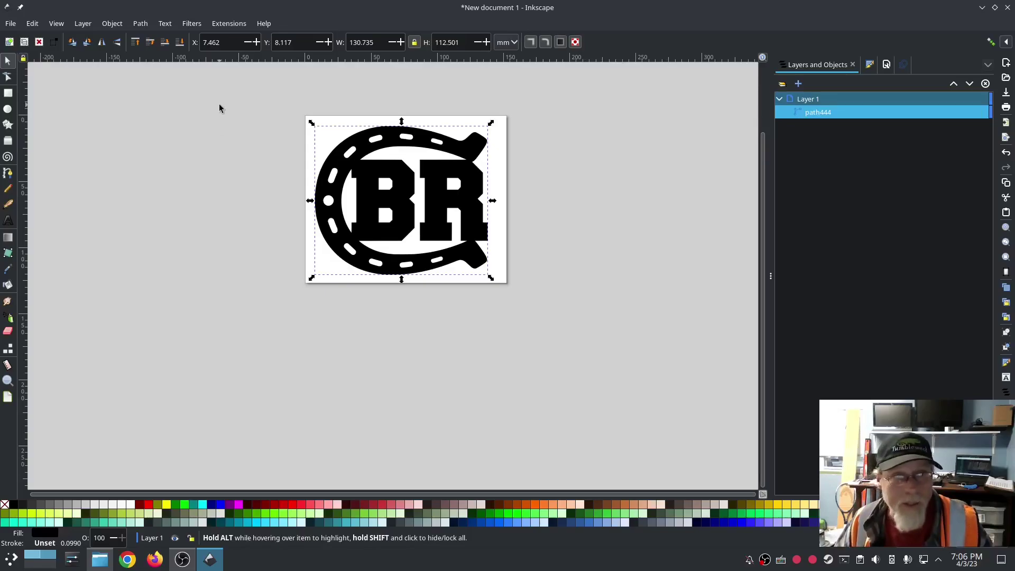
# Apply Object to Path, then run Ink/Stitch Troubleshoot Objects to confirm all shapes are valid
pyautogui.click(140, 24)
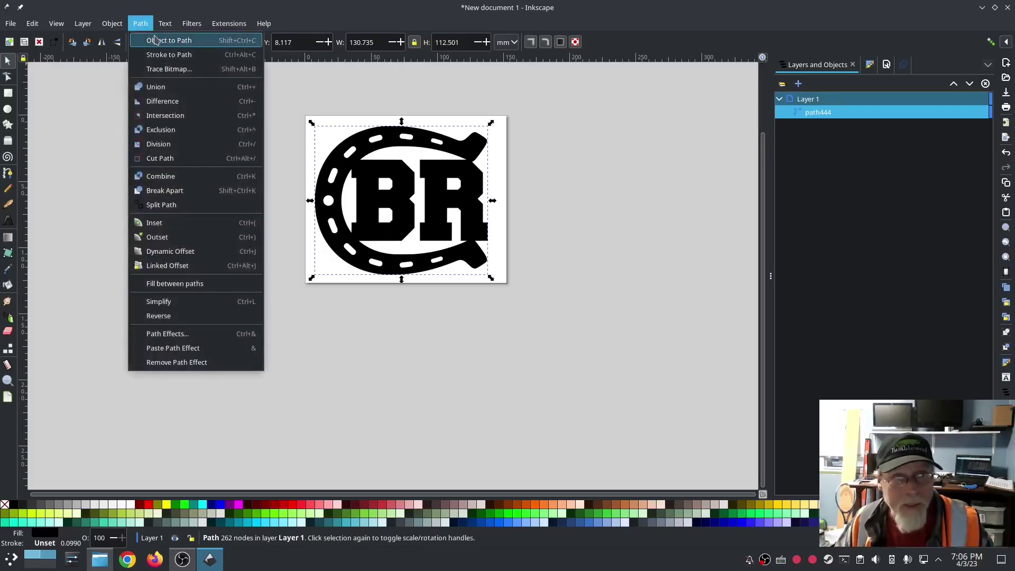
pyautogui.click(155, 40)
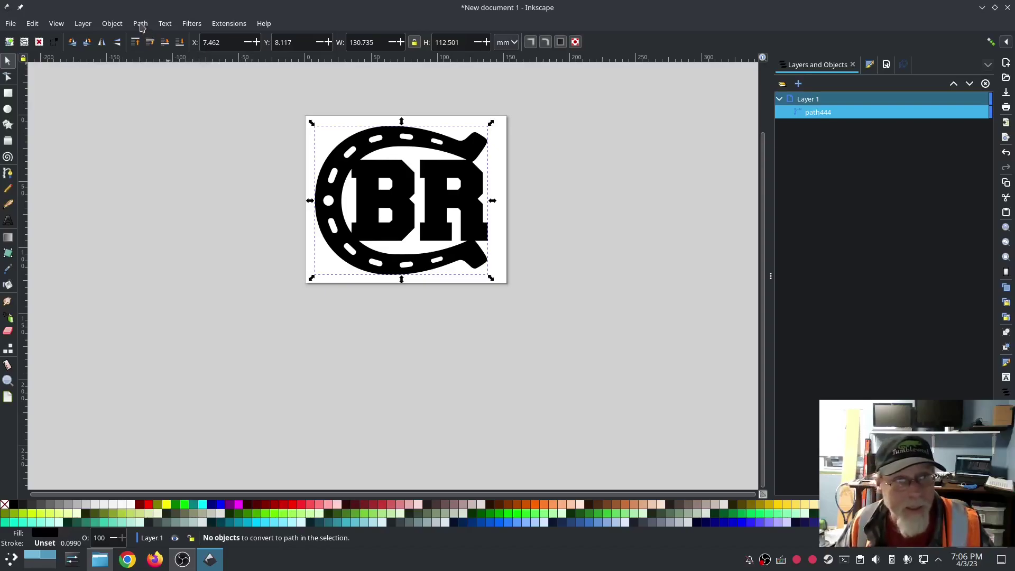
pyautogui.click(214, 25)
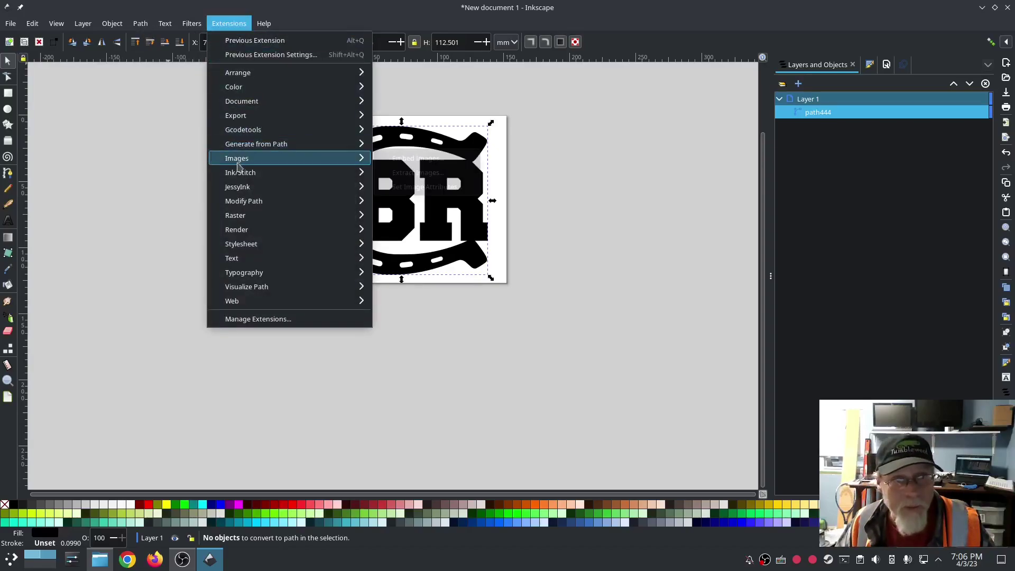
pyautogui.moveTo(297, 173)
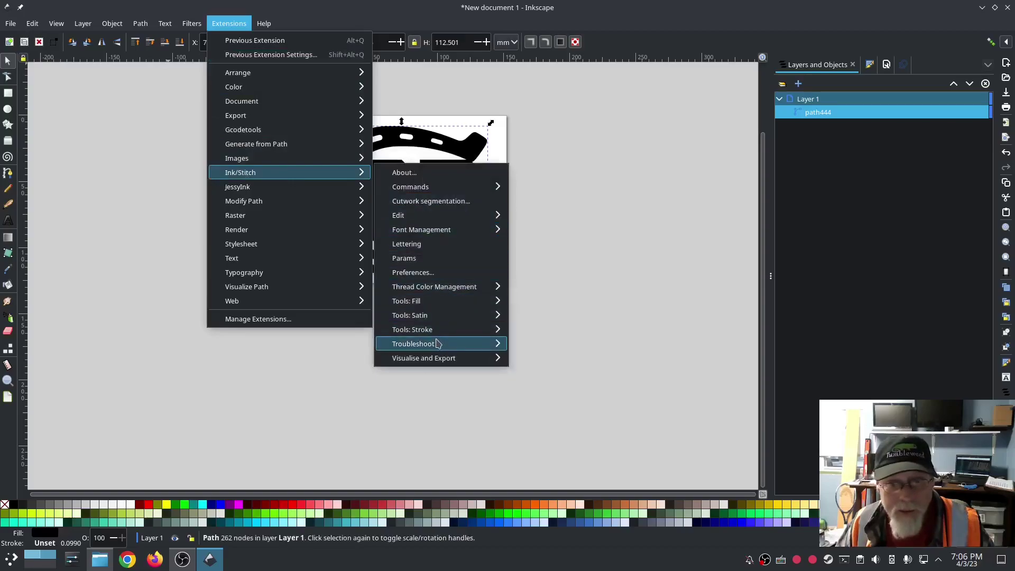
pyautogui.moveTo(444, 344)
pyautogui.click(579, 372)
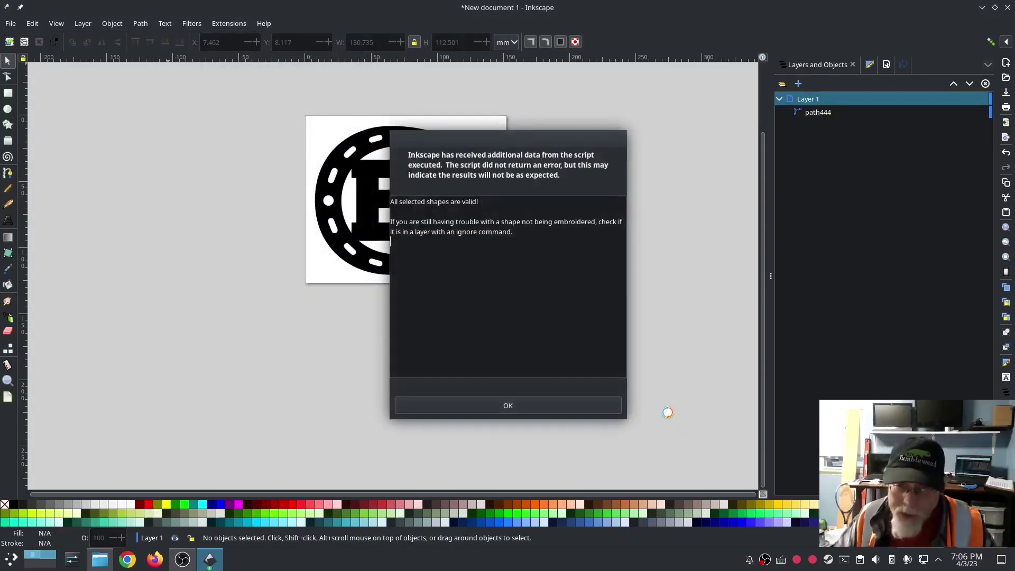
pyautogui.click(560, 406)
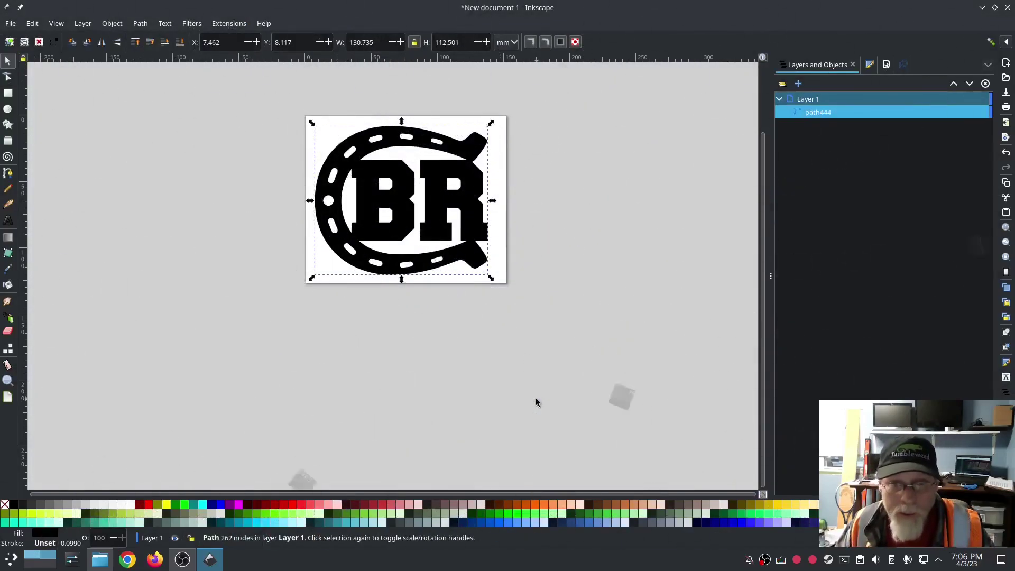
pyautogui.moveTo(554, 190)
pyautogui.mouseDown()
pyautogui.moveTo(539, 299)
pyautogui.moveTo(572, 249)
pyautogui.moveTo(582, 294)
pyautogui.mouseUp()
pyautogui.scroll(2, 539, 299)
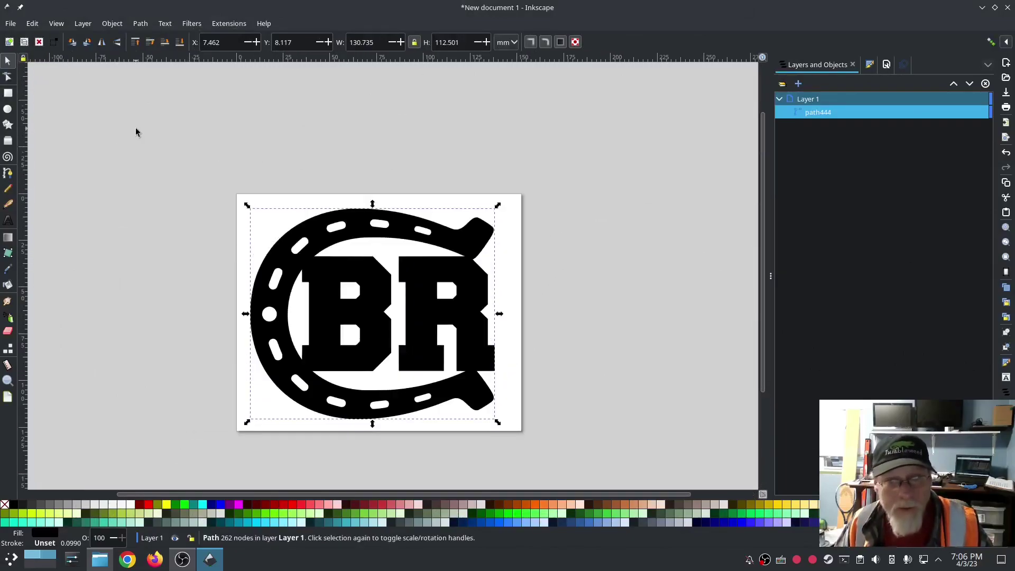
pyautogui.click(229, 23)
# In Ink/Stitch Embroidery Params, set Fill Underlay row spacing to 2 mm and apply
pyautogui.moveTo(296, 173)
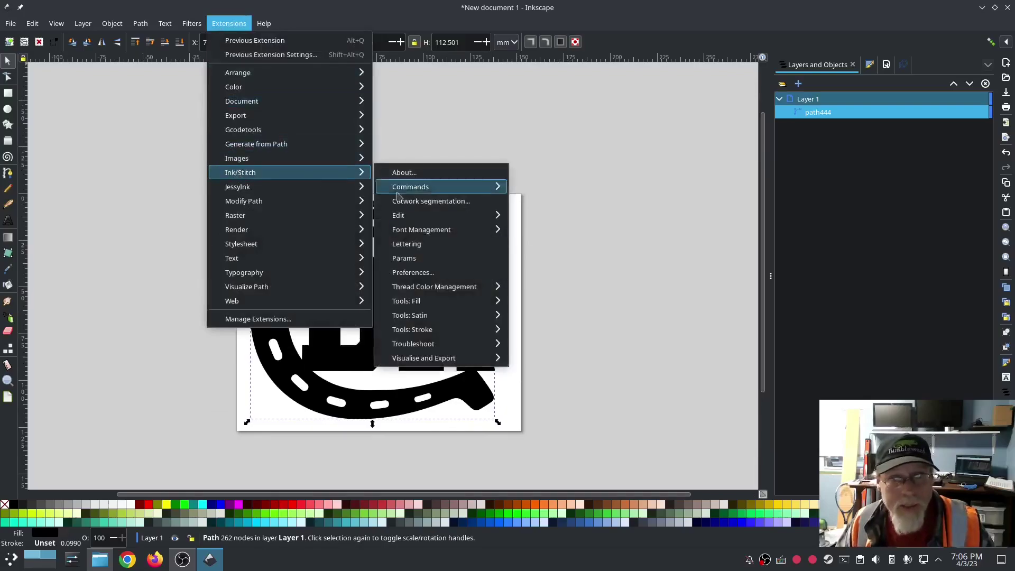
pyautogui.click(403, 258)
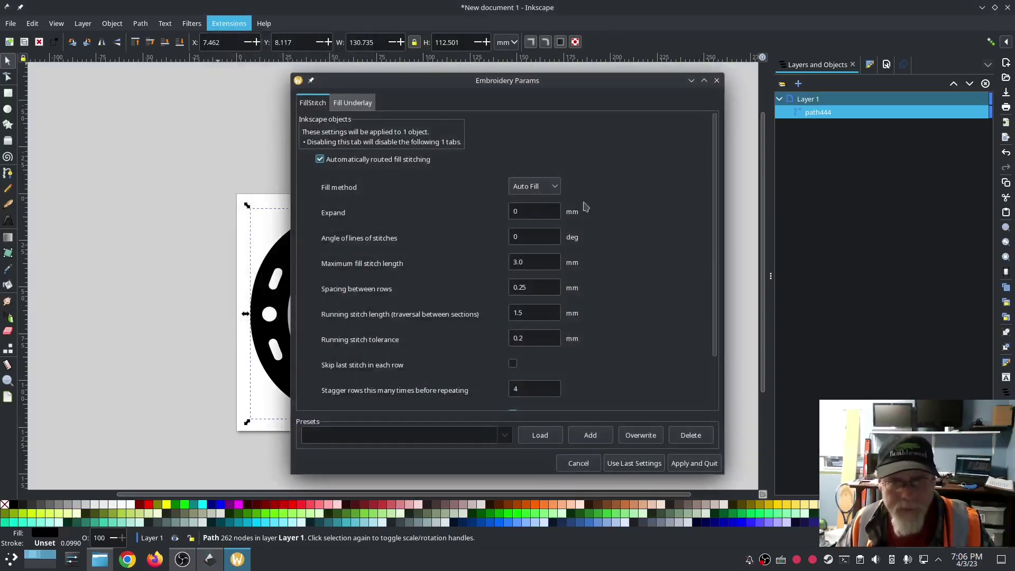
pyautogui.doubleClick(522, 83)
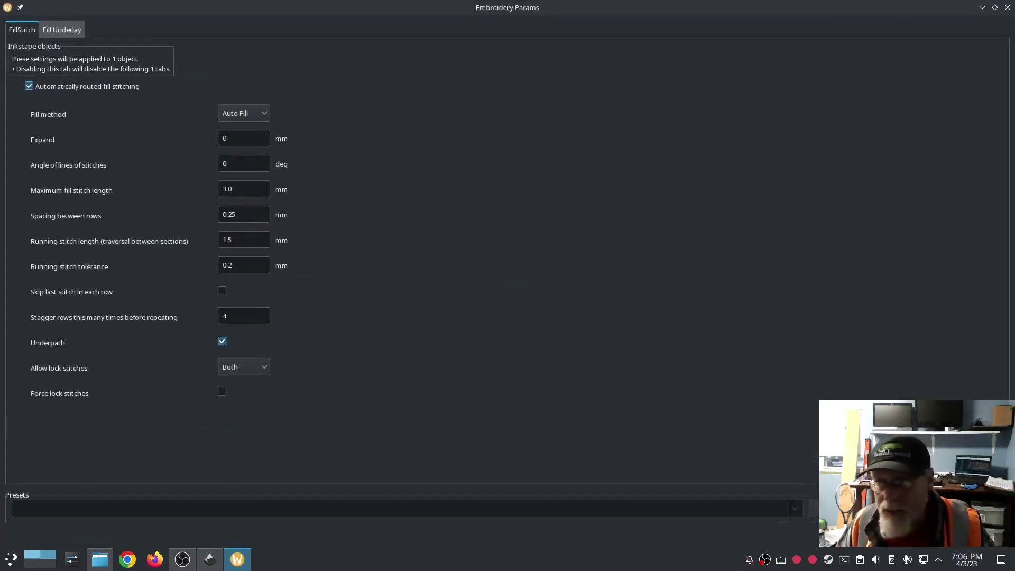
pyautogui.doubleClick(493, 11)
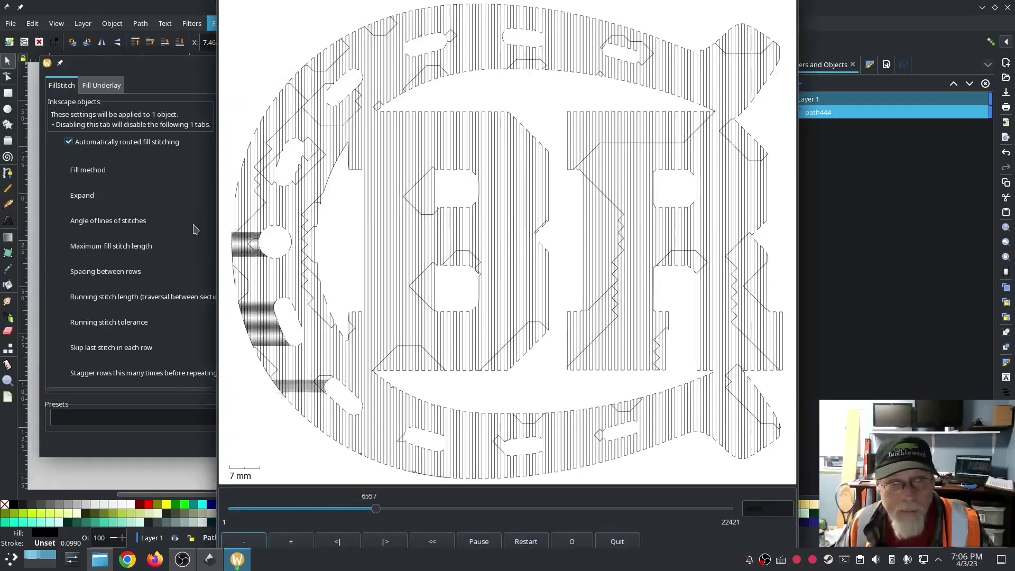
pyautogui.click(101, 85)
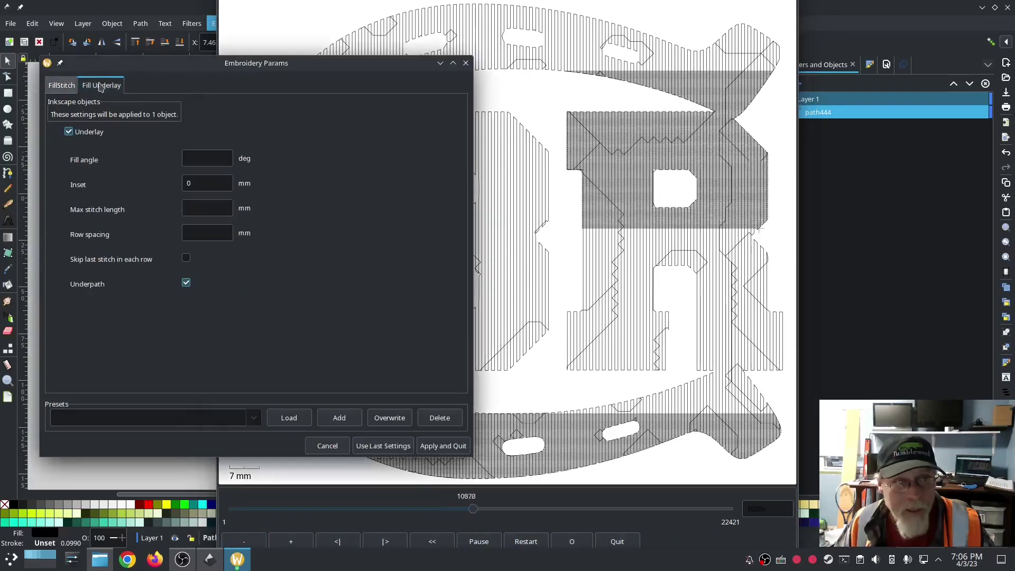
pyautogui.click(194, 231)
pyautogui.write('2')
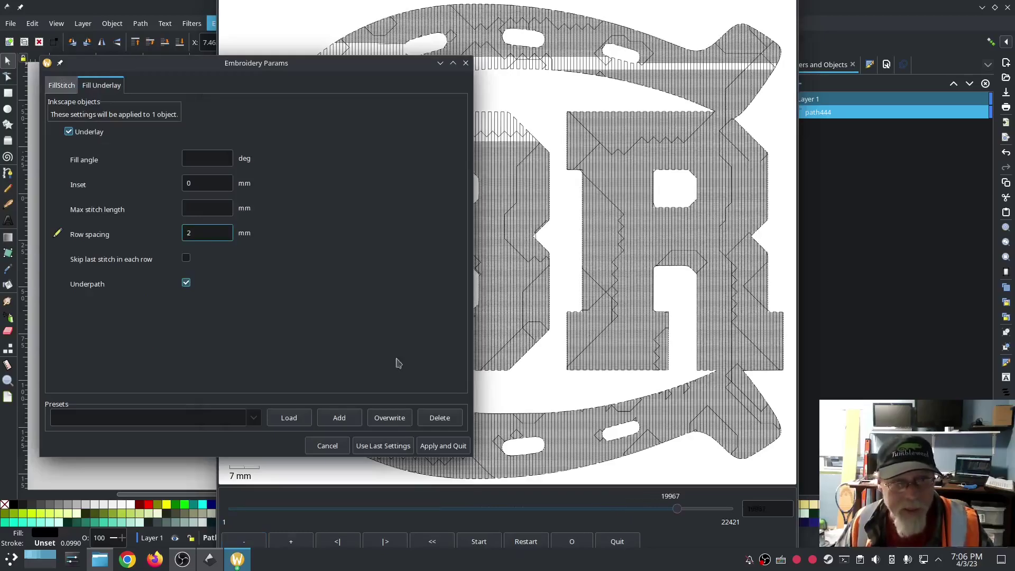
pyautogui.click(443, 445)
# Open the Ink/Stitch Params for the logo path and move the window aside
pyautogui.click(229, 23)
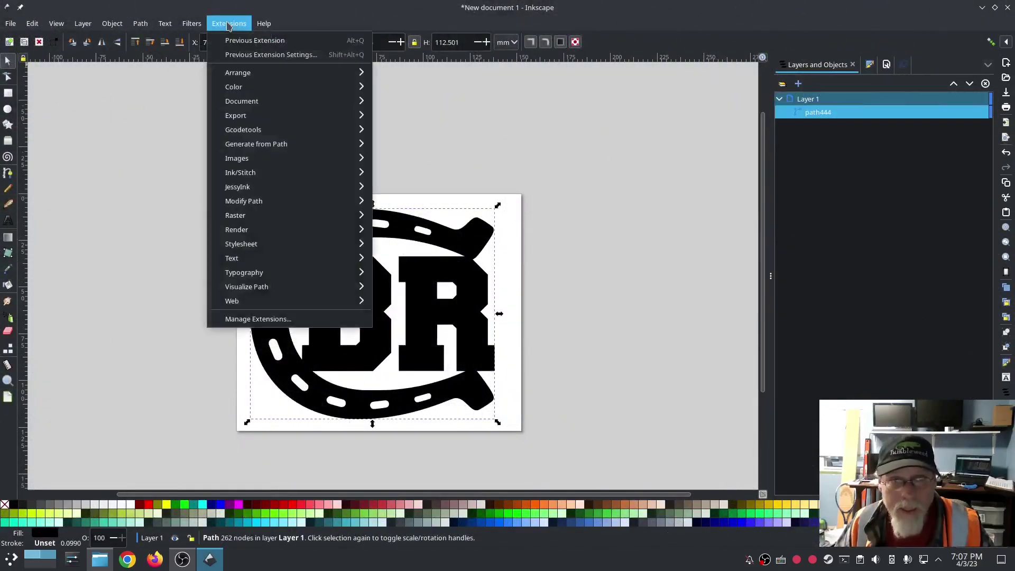
pyautogui.moveTo(320, 175)
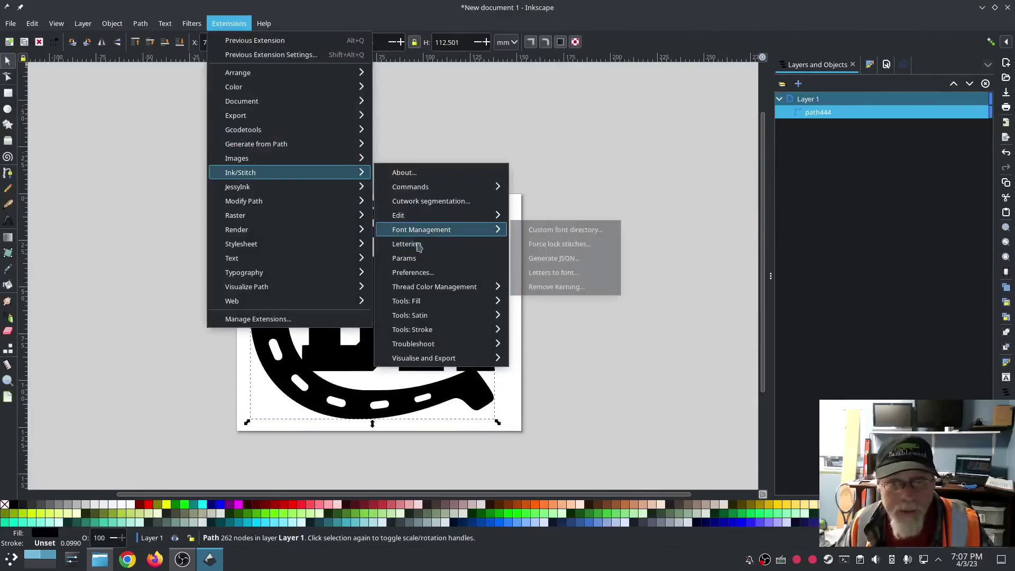
pyautogui.click(404, 258)
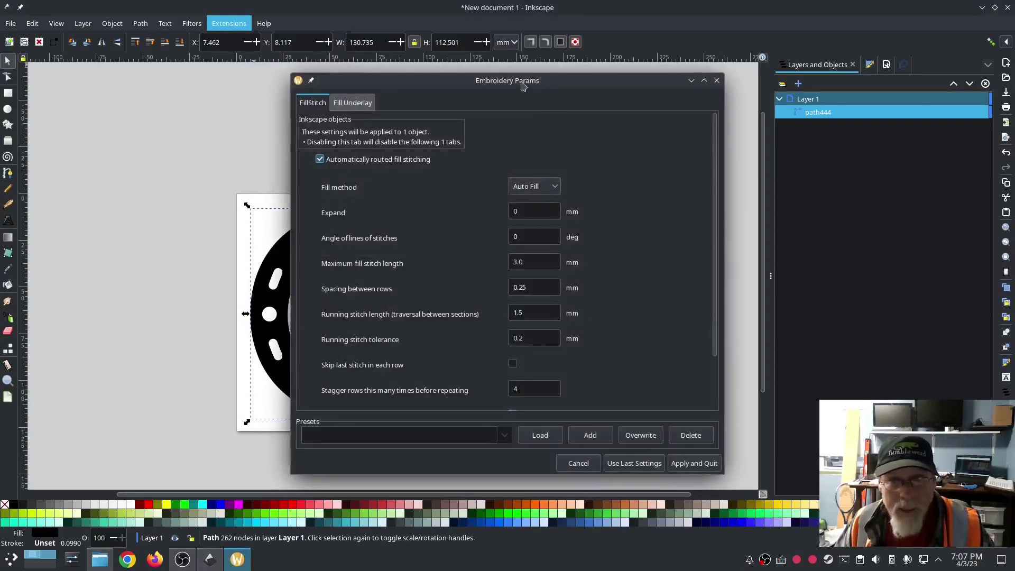
pyautogui.moveTo(526, 83); pyautogui.dragTo(279, 37)
# Review the fill underlay settings, checking the underlay row spacing of 2
pyautogui.click(91, 60)
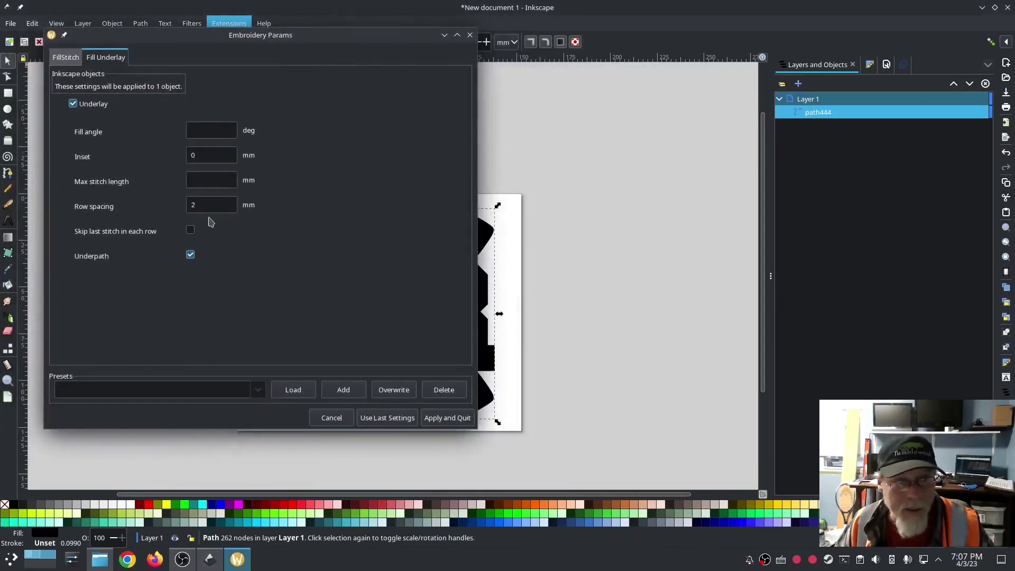
pyautogui.click(66, 58)
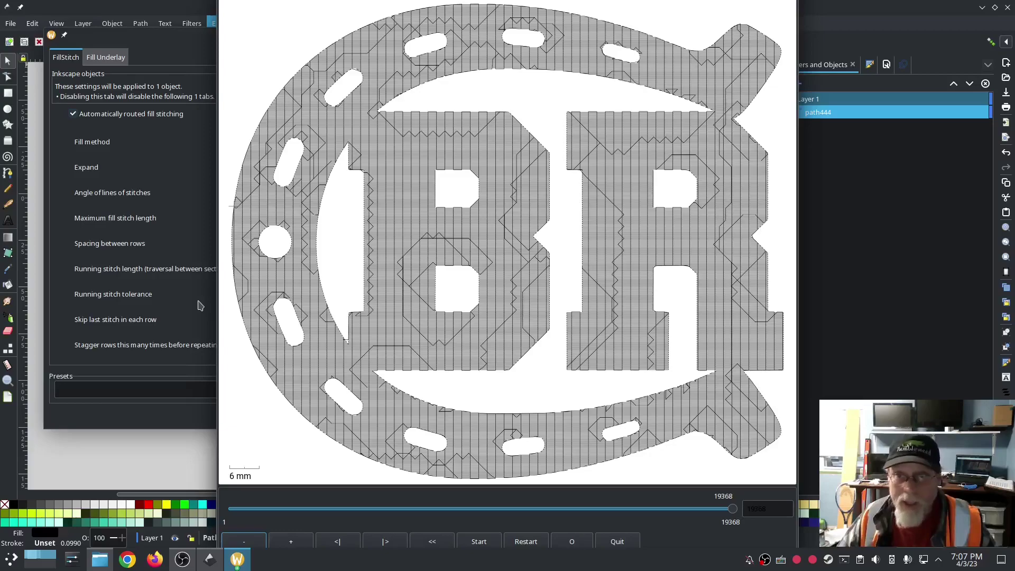
pyautogui.click(98, 61)
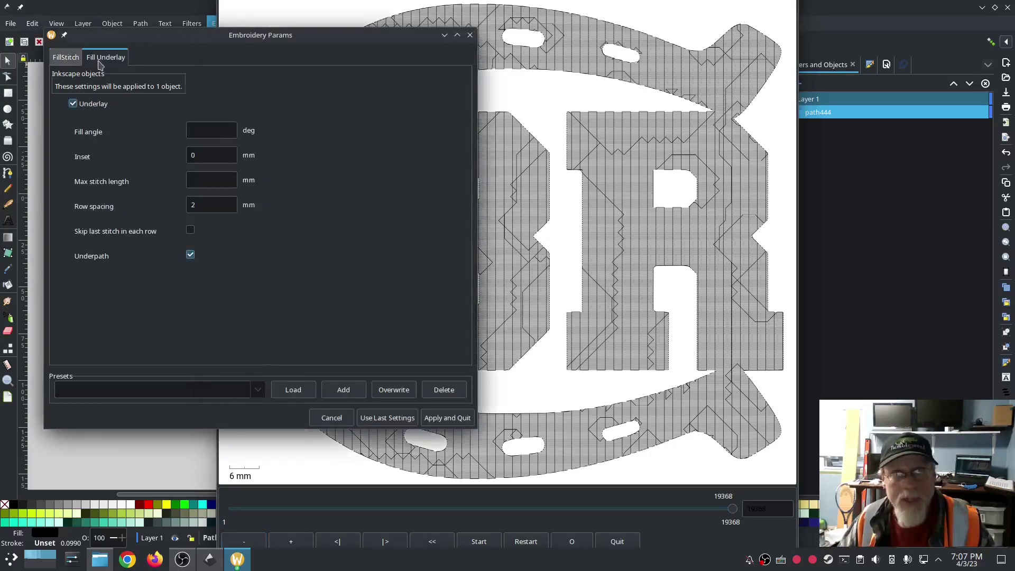
pyautogui.click(213, 206)
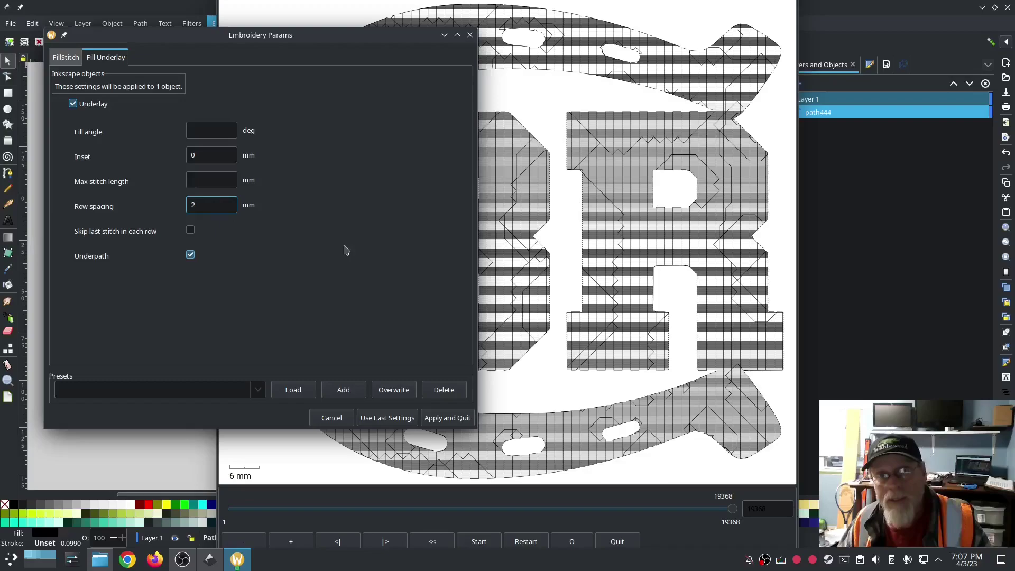
pyautogui.click(65, 57)
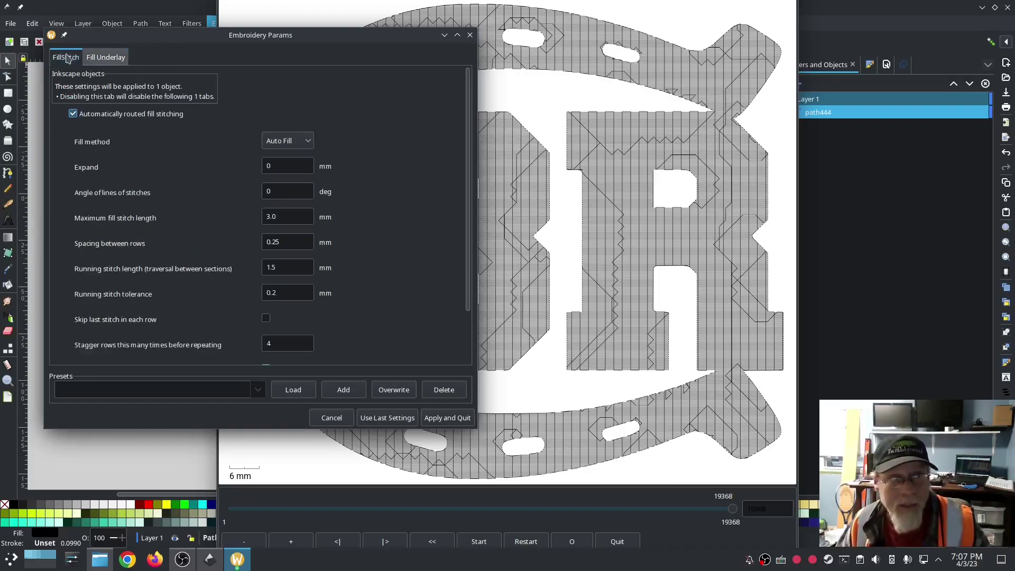
# Set the fill stitch angle to 45 and the spacing between rows from 0.25 to 0.2
pyautogui.doubleClick(287, 194)
pyautogui.write('465')
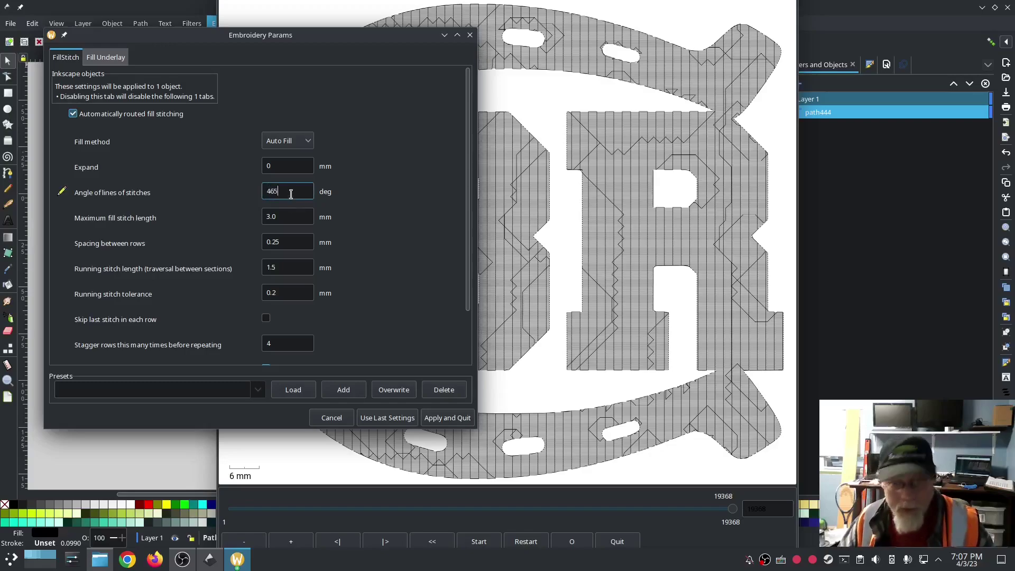
pyautogui.press('BackSpace')
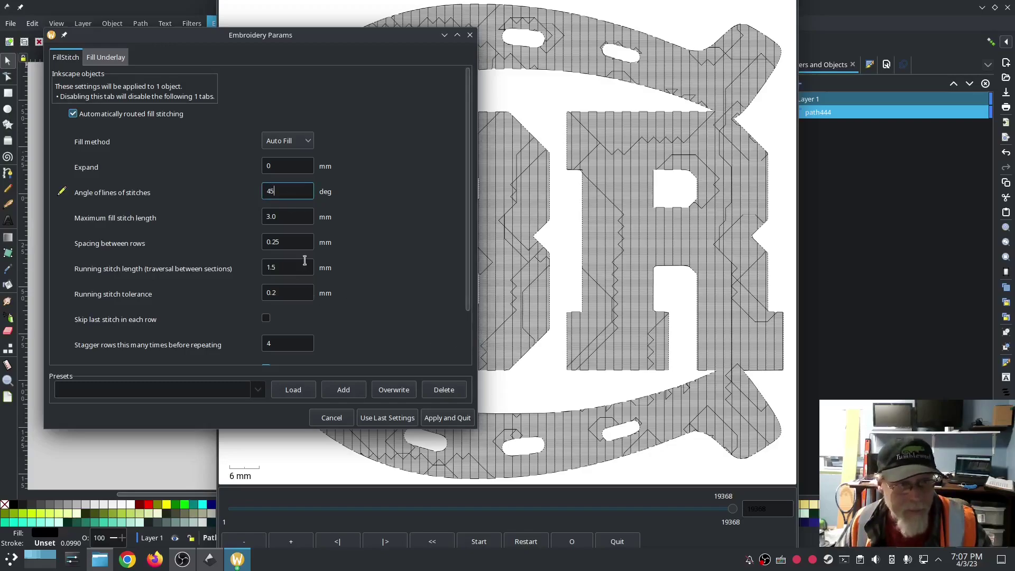
pyautogui.click(300, 240)
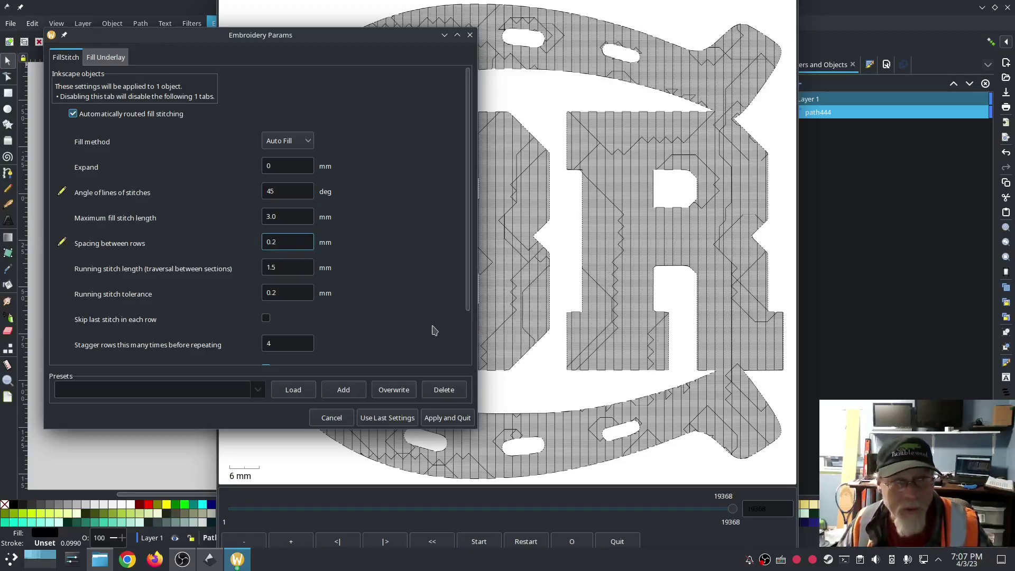
pyautogui.scroll(-3, 427, 306)
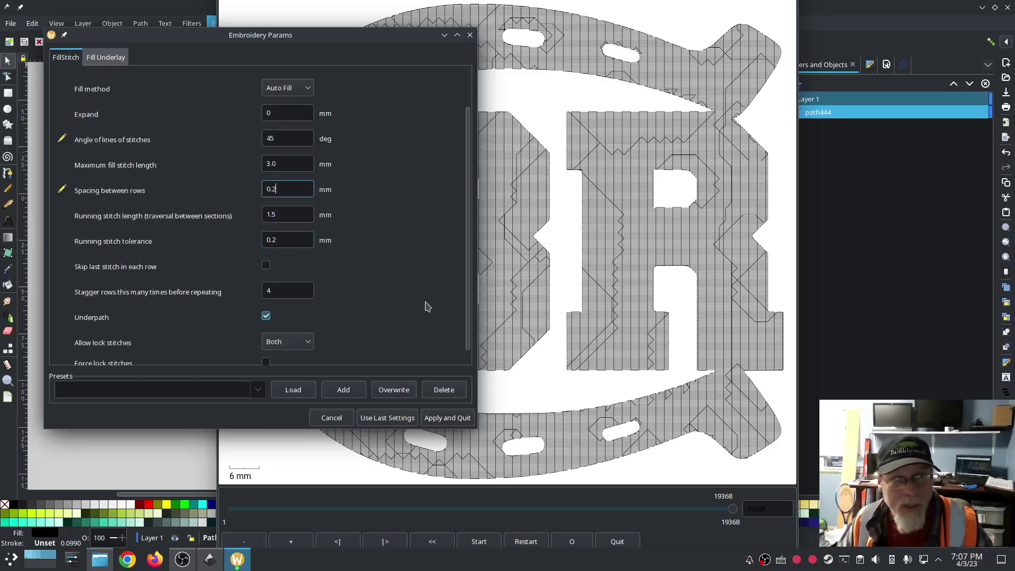
pyautogui.scroll(2, 427, 306)
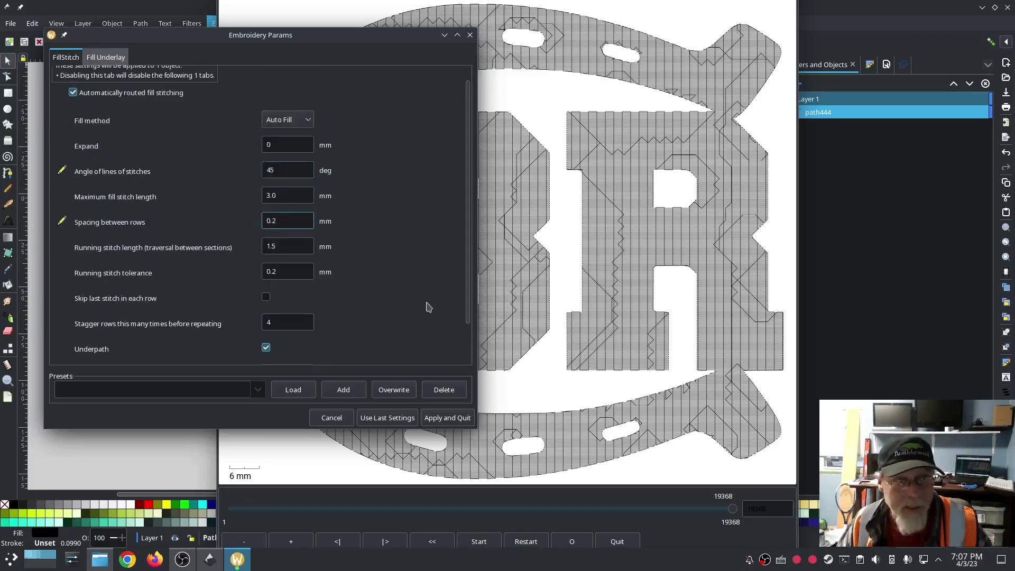
# Apply the 45° fill settings and launch the Simulator / Realistic Preview
pyautogui.click(448, 418)
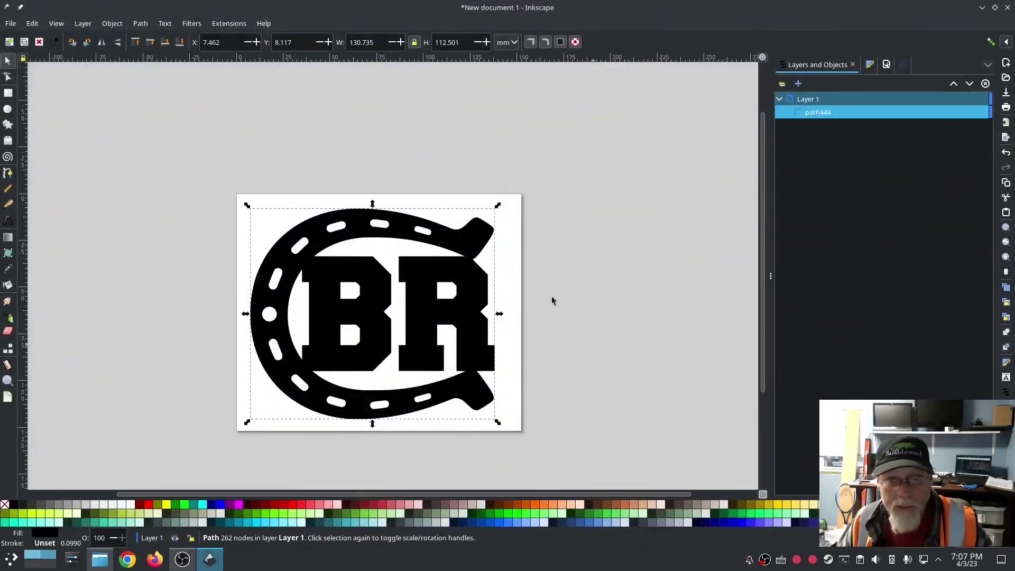
pyautogui.click(228, 23)
pyautogui.moveTo(240, 173)
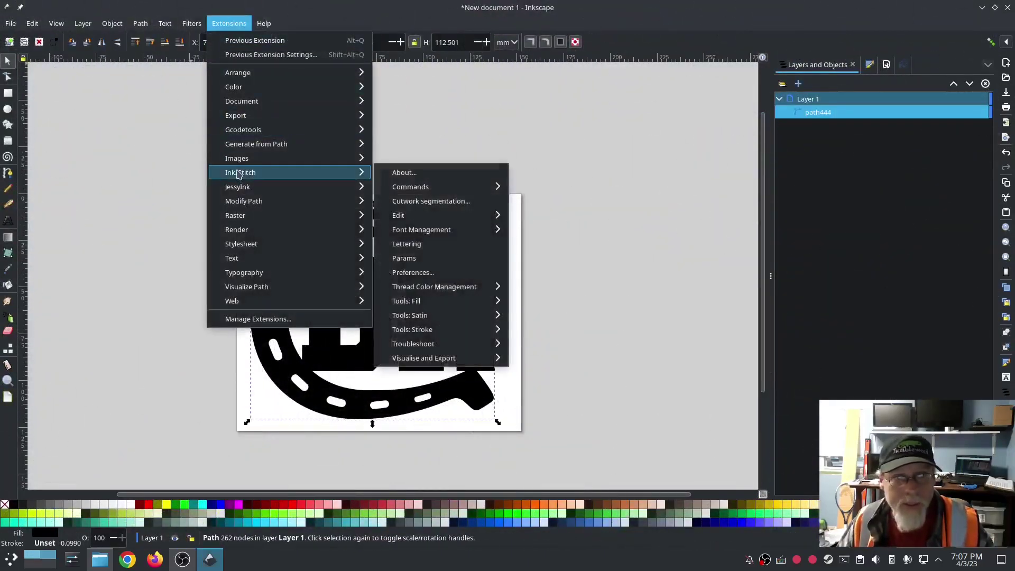
pyautogui.moveTo(426, 358)
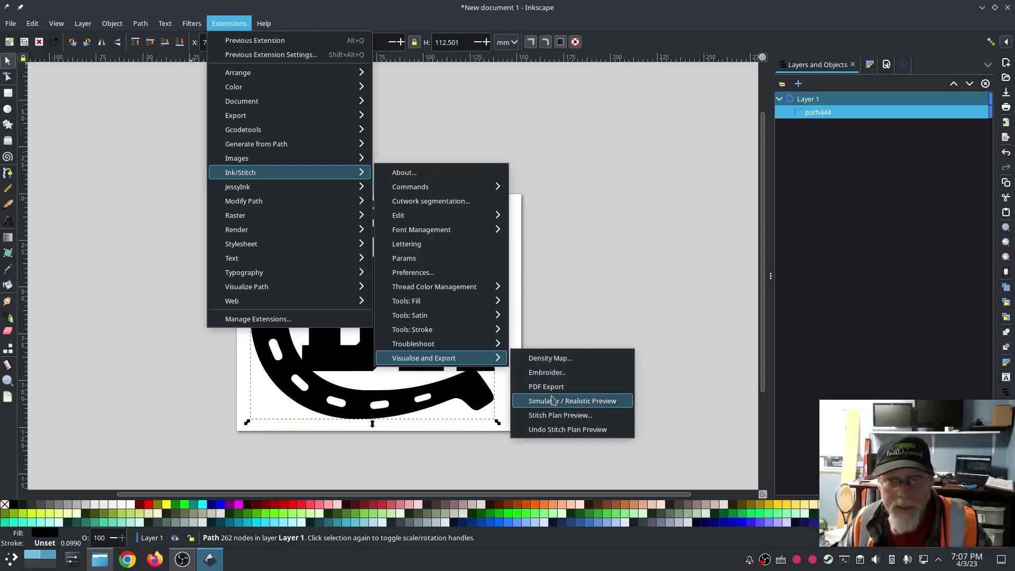
pyautogui.click(629, 402)
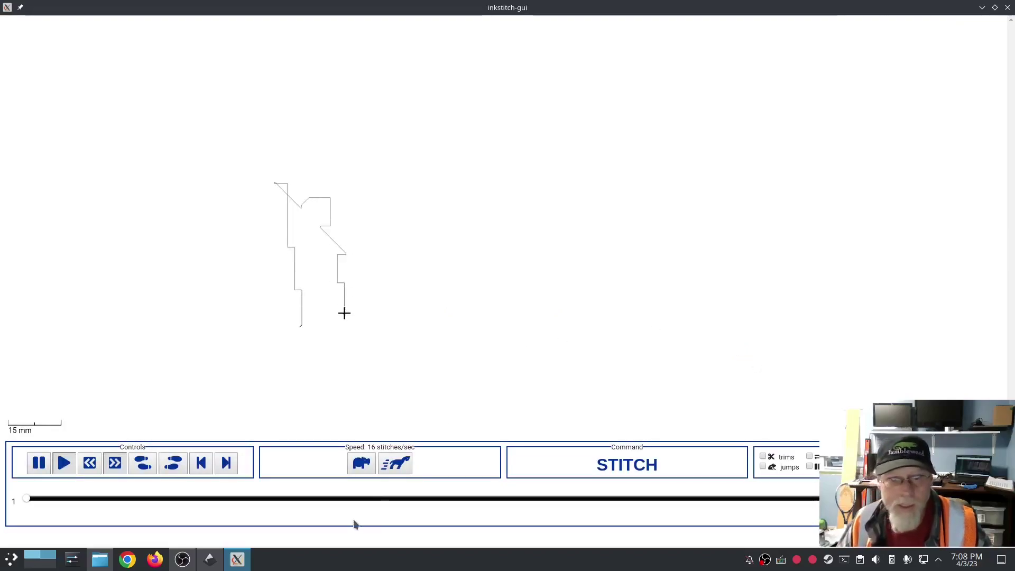
# Fast-forward the simulation until the diagonal fill is fully stitched
pyautogui.doubleClick(398, 468)
pyautogui.doubleClick(397, 468)
pyautogui.doubleClick(396, 466)
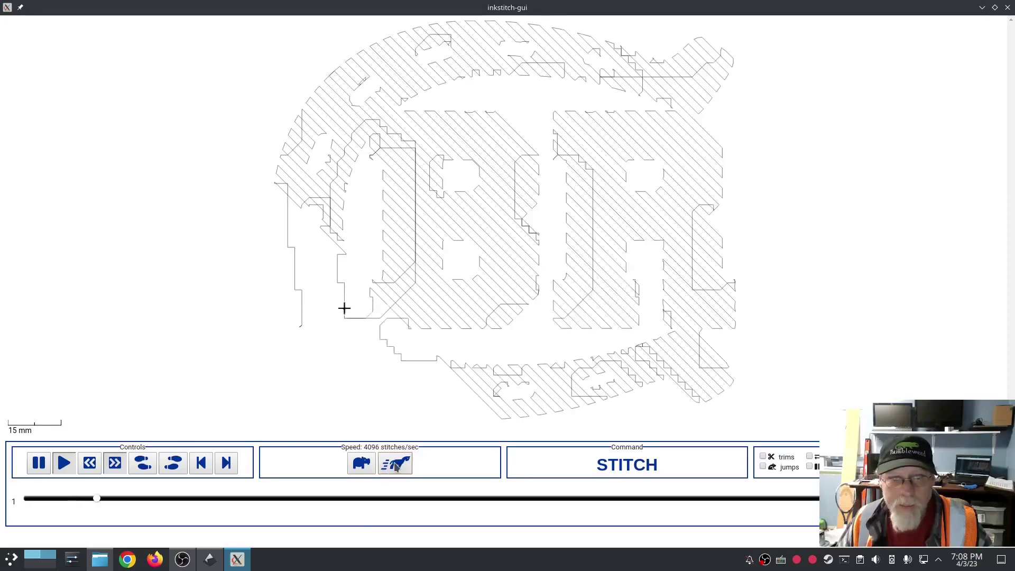
pyautogui.doubleClick(396, 466)
pyautogui.click(395, 465)
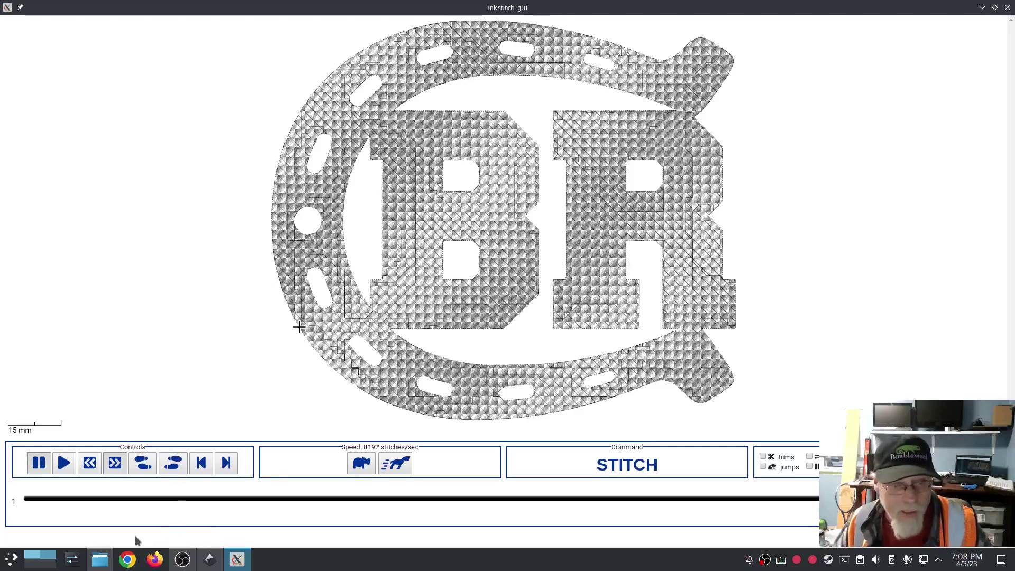
# Open IMG_20230403_190125613_HDR.jpg from the Downloads folder in Dolphin
pyautogui.click(106, 562)
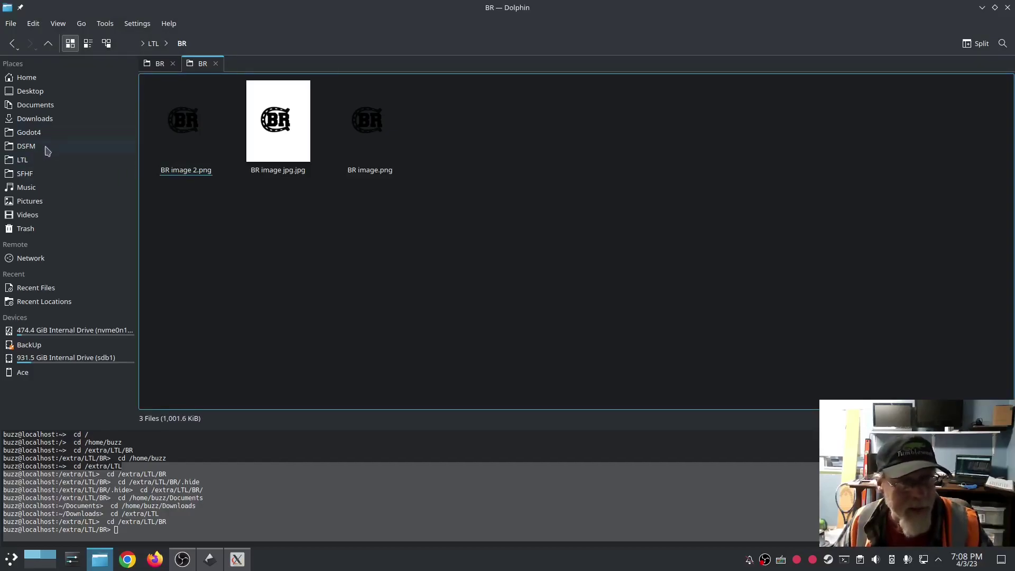
pyautogui.click(43, 121)
pyautogui.click(546, 150)
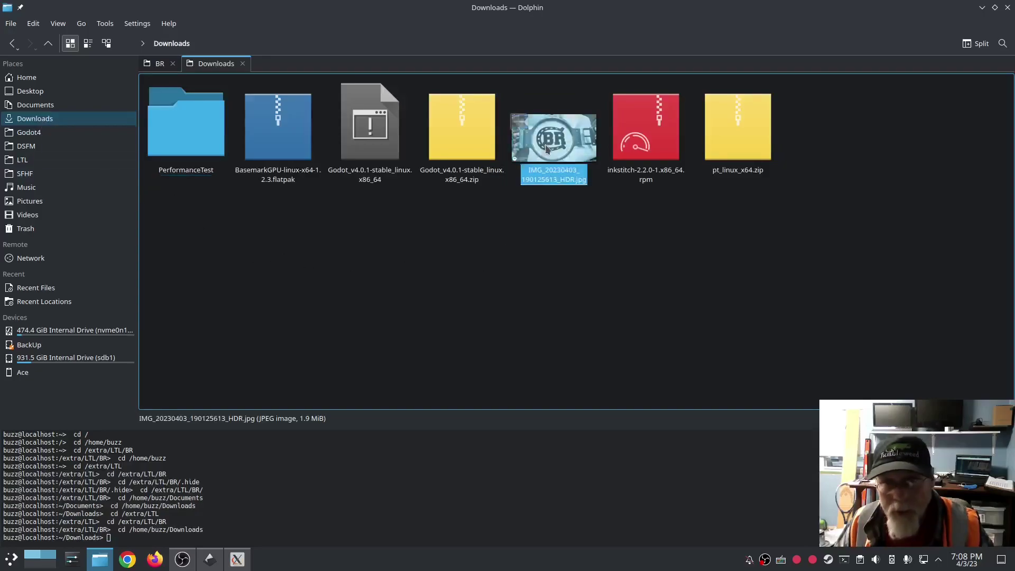
pyautogui.doubleClick(546, 150)
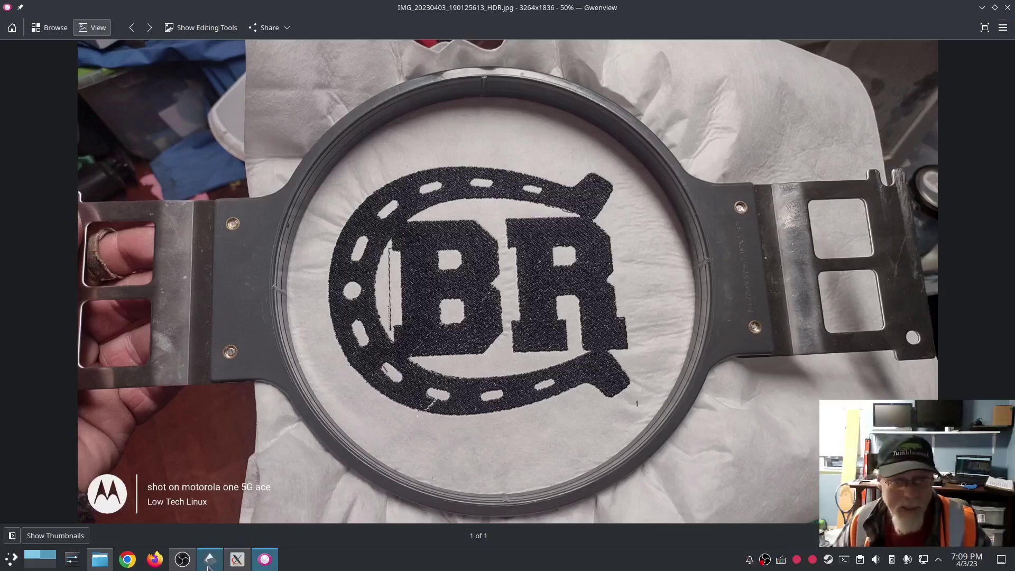
# After viewing the hoop photo, switch back to the inkstitch-gui simulator window
pyautogui.click(237, 559)
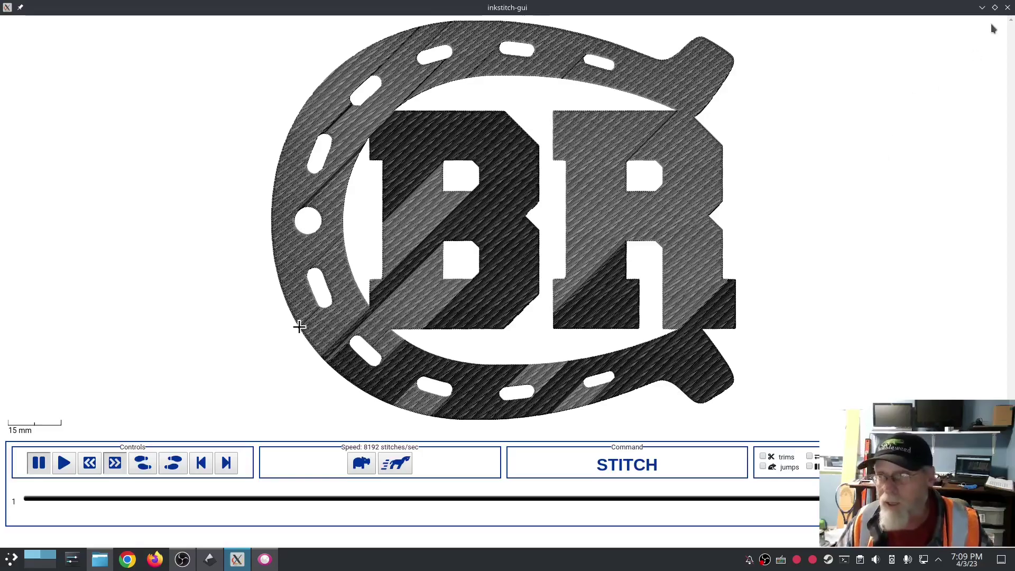
# Close the inkstitch-gui simulator window to bring the stitched-logo photo back
pyautogui.click(1007, 8)
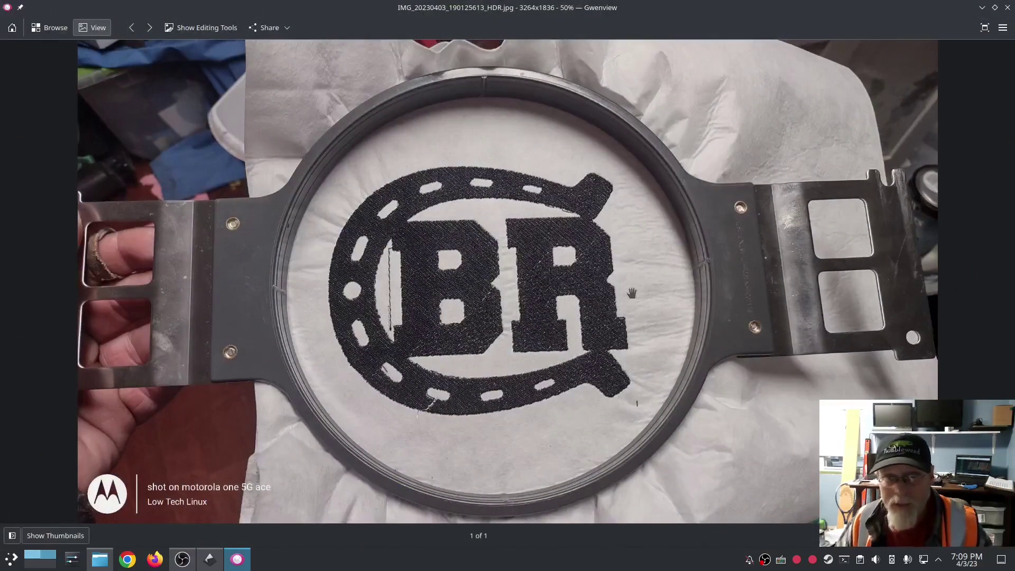